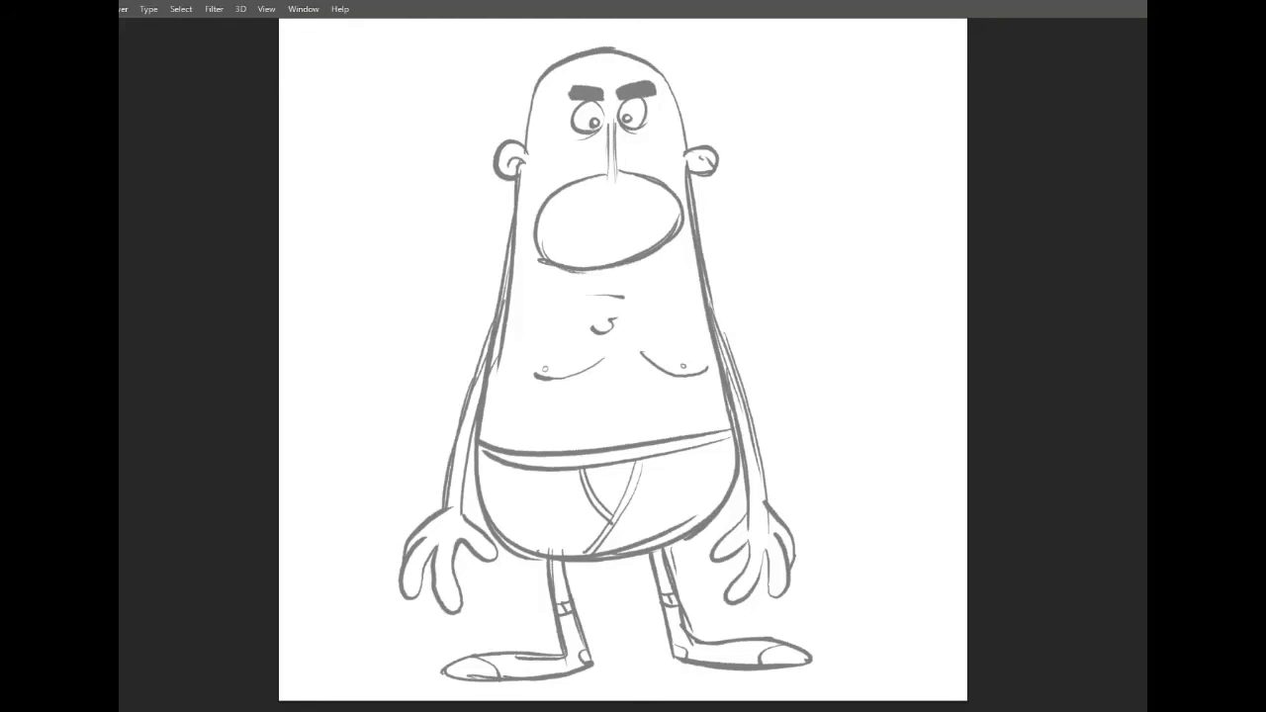
# Delete all the unused layers, keeping only the Layer 5 sketch and the Background.
pyautogui.moveTo(1045, 56); pyautogui.dragTo(973, 55)
pyautogui.click(971, 286)
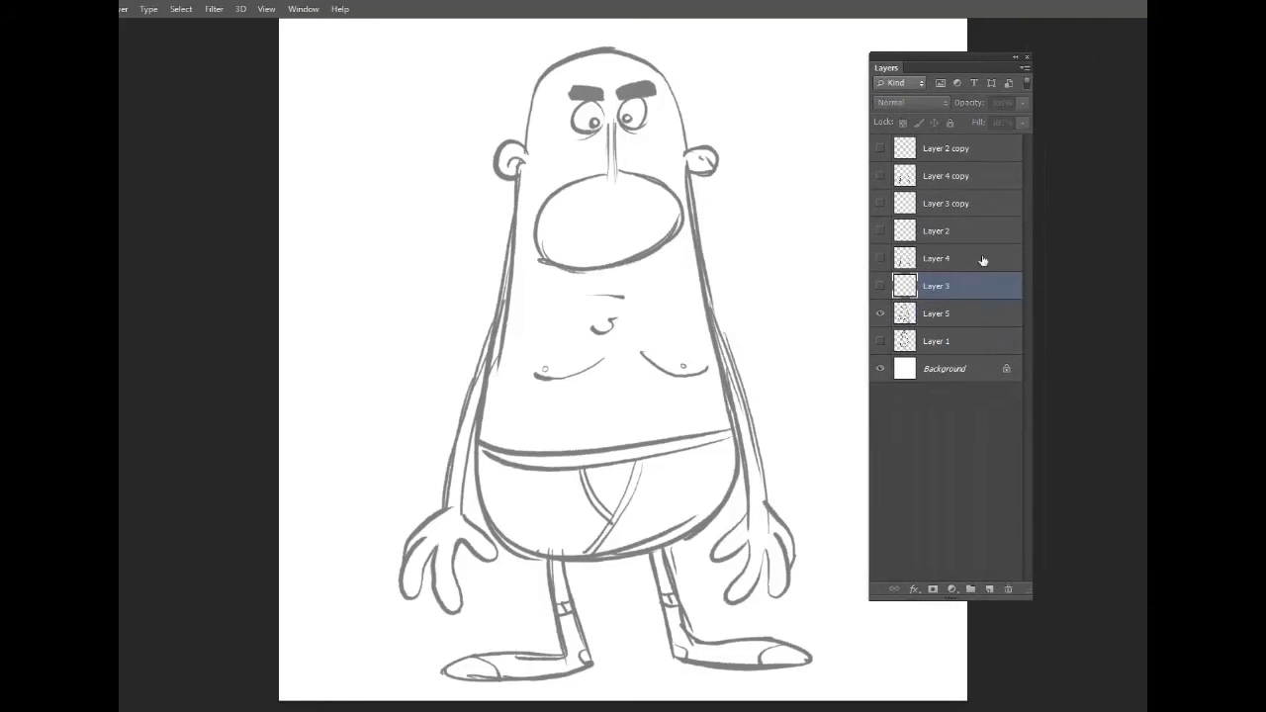
pyautogui.keyDown('shift'); pyautogui.click(992, 148); pyautogui.keyUp('shift')
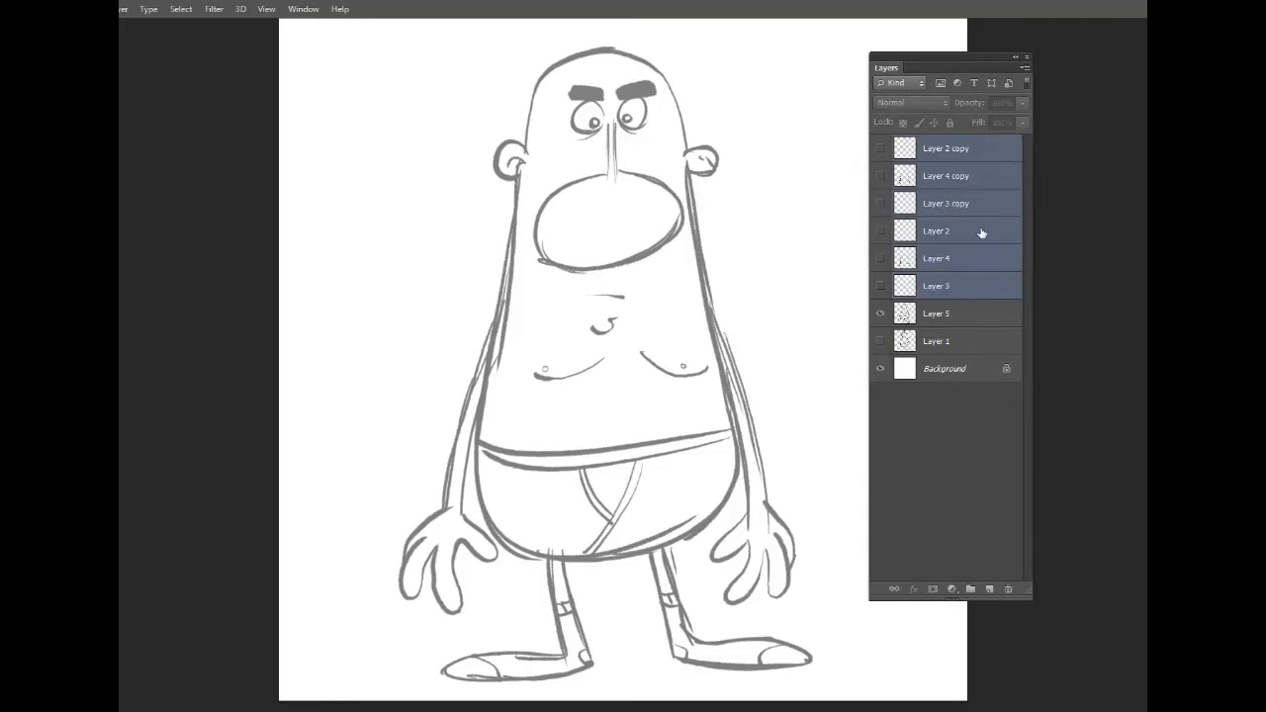
pyautogui.keyDown('ctrl'); pyautogui.click(962, 344); pyautogui.keyUp('ctrl')
pyautogui.moveTo(962, 343); pyautogui.dragTo(1008, 588)
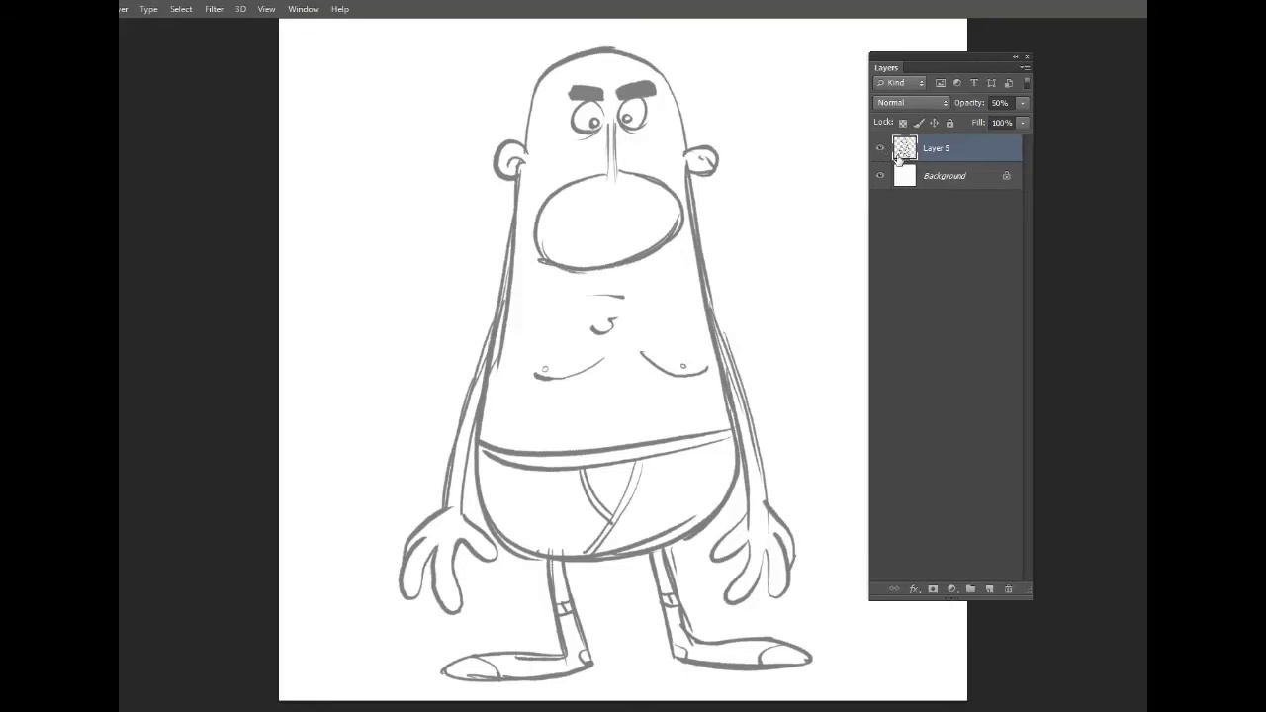
# Shift the sketch slightly up and to the right on the canvas and lower its layer opacity to 10%.
pyautogui.moveTo(672, 254)
pyautogui.mouseDown()
pyautogui.moveTo(660, 258)
pyautogui.moveTo(669, 233)
pyautogui.mouseUp()
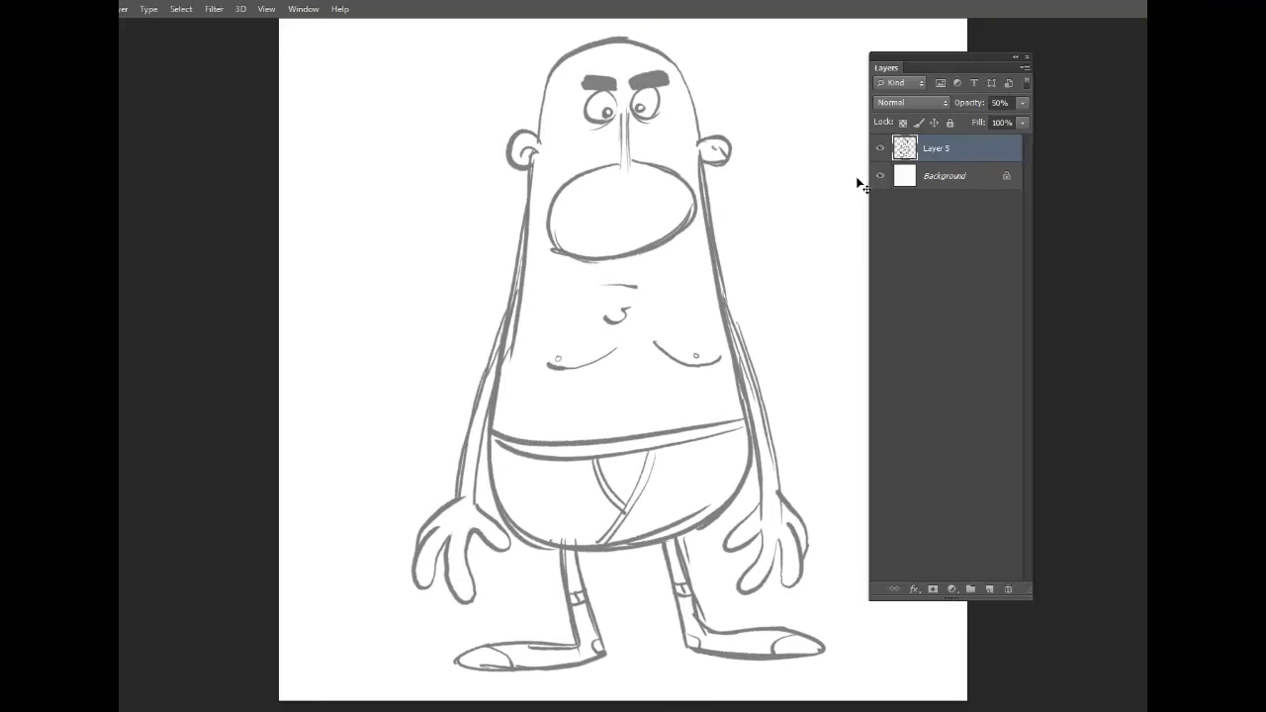
pyautogui.click(1022, 104)
pyautogui.moveTo(963, 122); pyautogui.dragTo(973, 128)
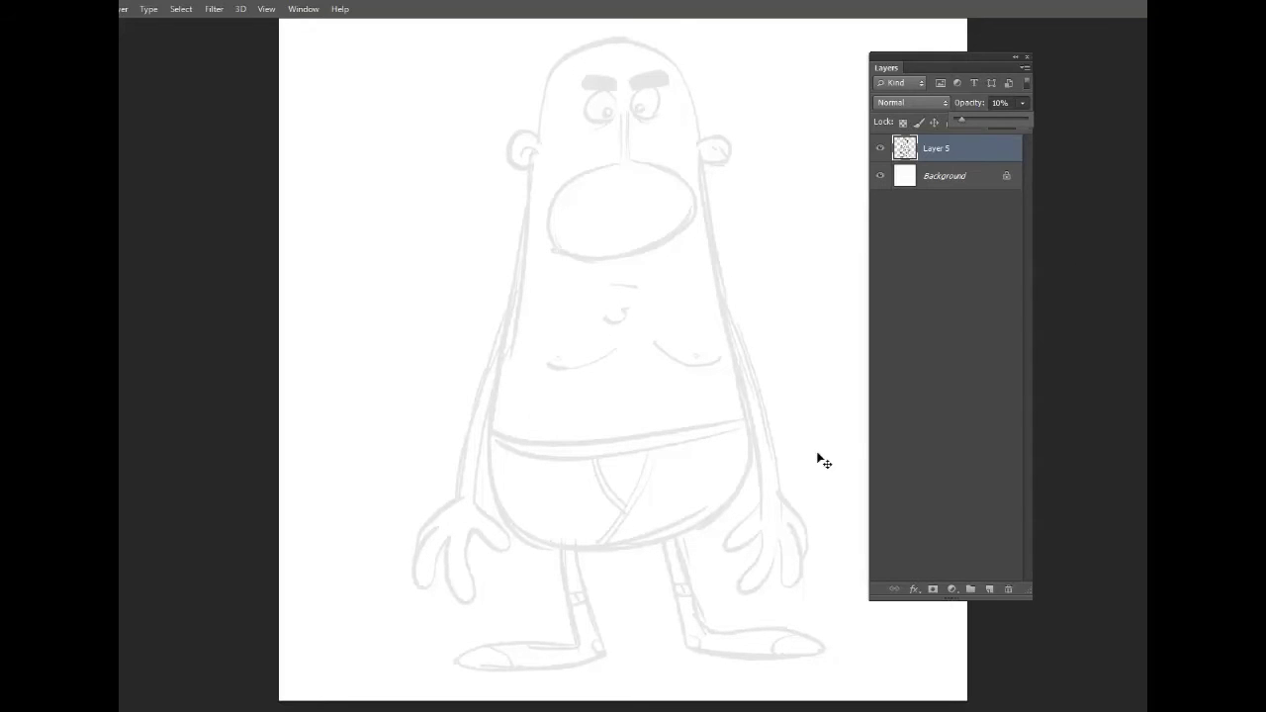
pyautogui.click(994, 68)
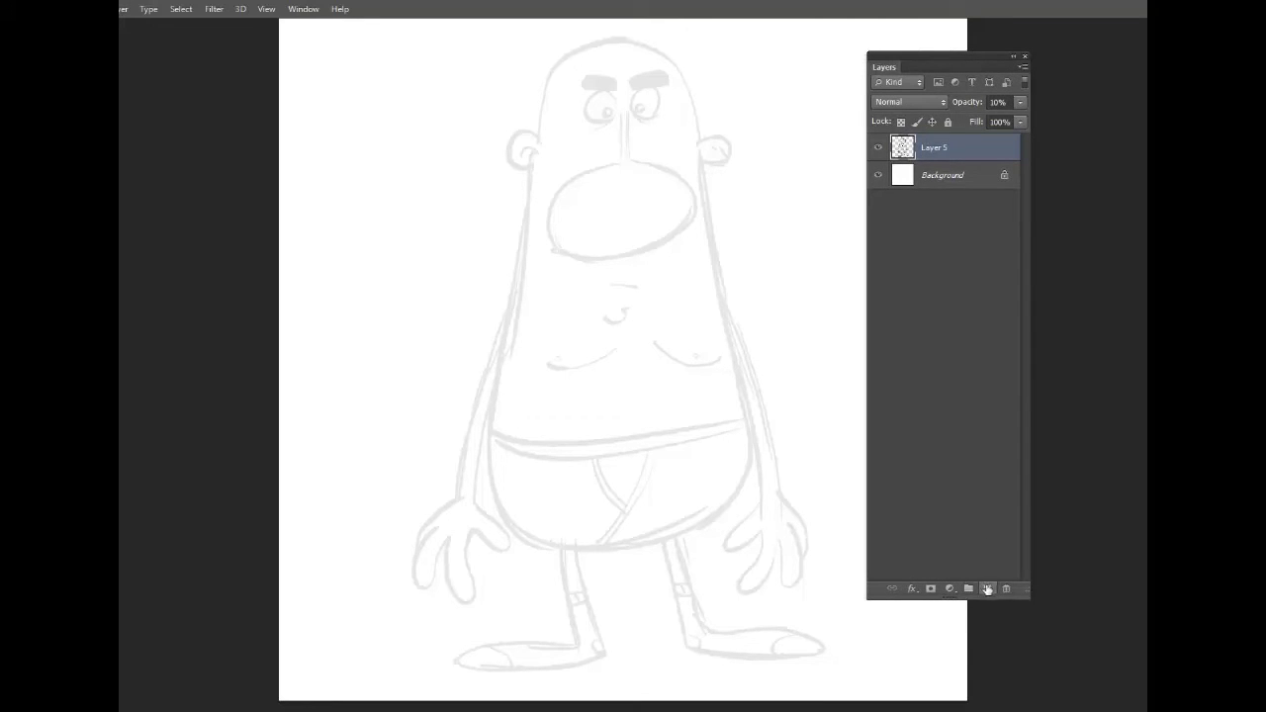
# Create a new layer above the faded sketch, keeping the default name Layer 6 and normal mode.
pyautogui.moveTo(962, 60); pyautogui.dragTo(1048, 60)
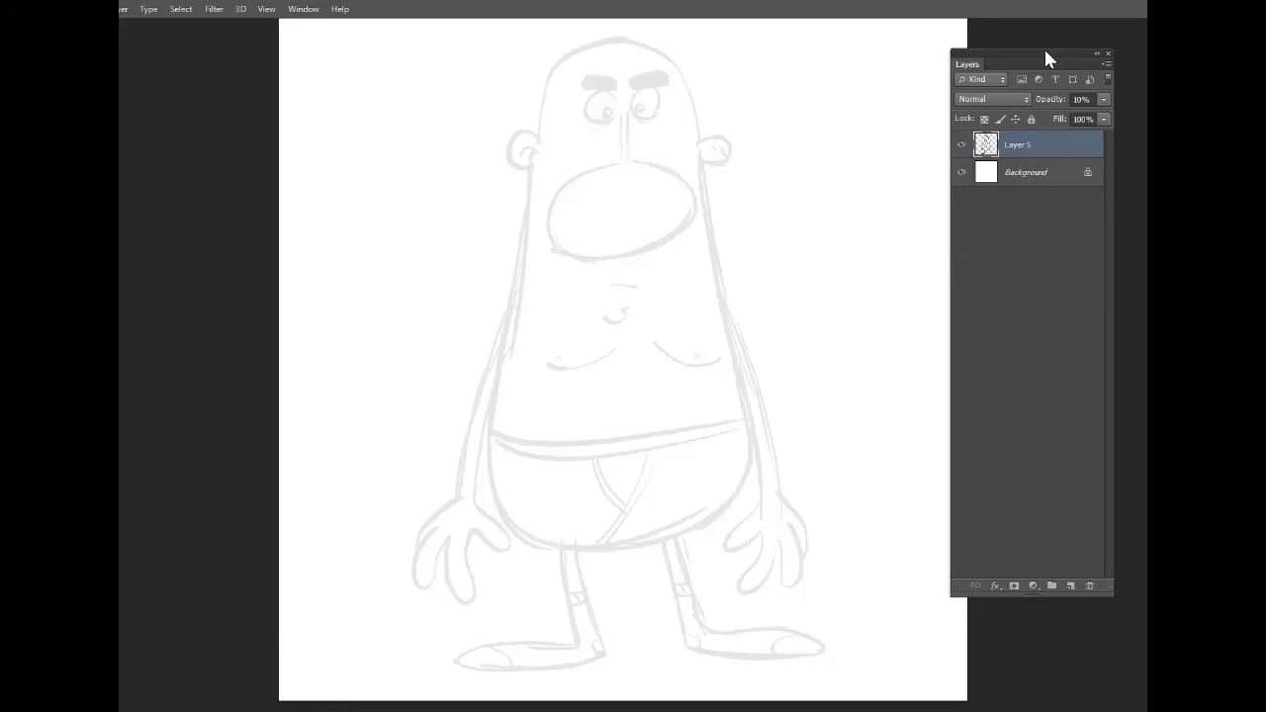
pyautogui.hotkey('ctrl', 'shift', 'n')
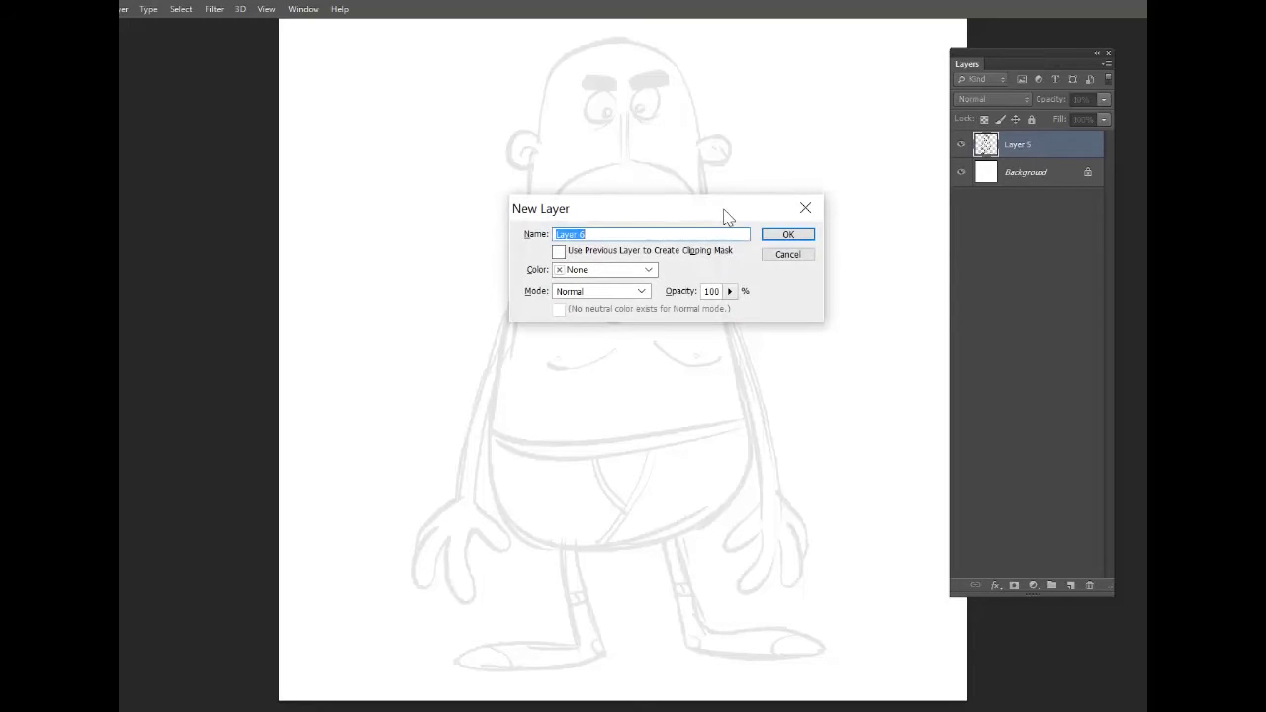
pyautogui.moveTo(727, 211); pyautogui.dragTo(700, 211)
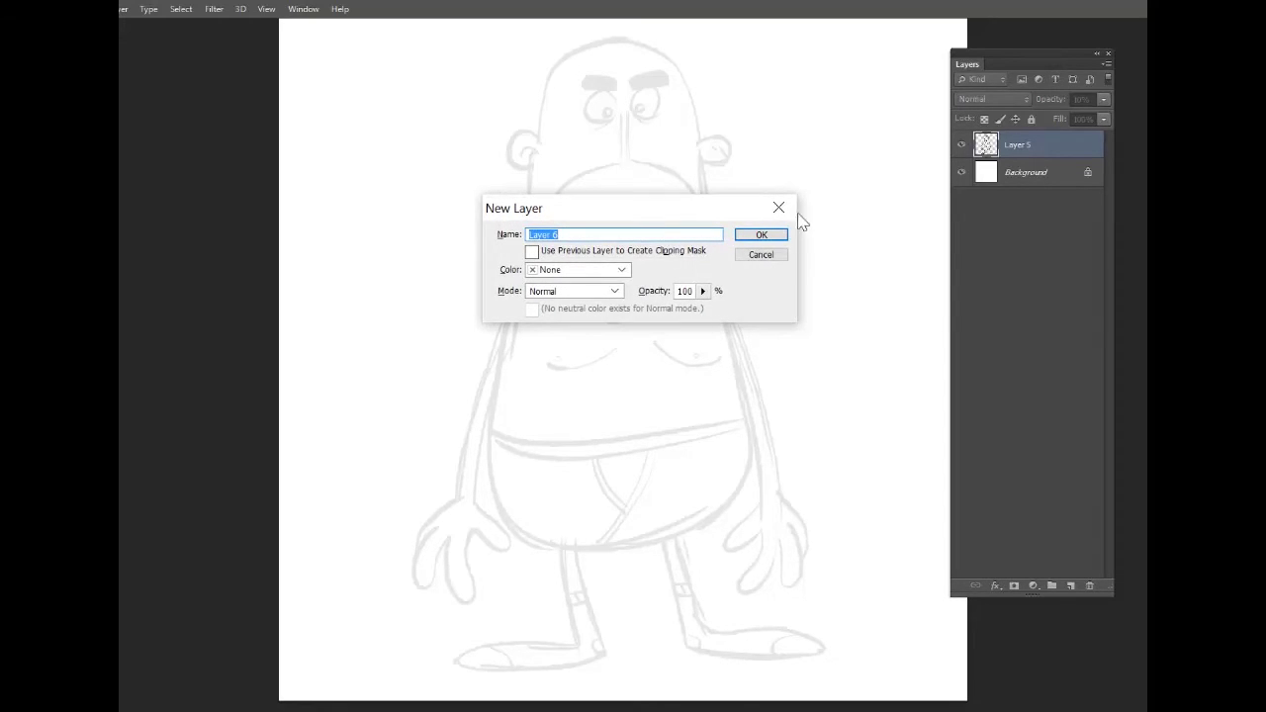
pyautogui.click(757, 237)
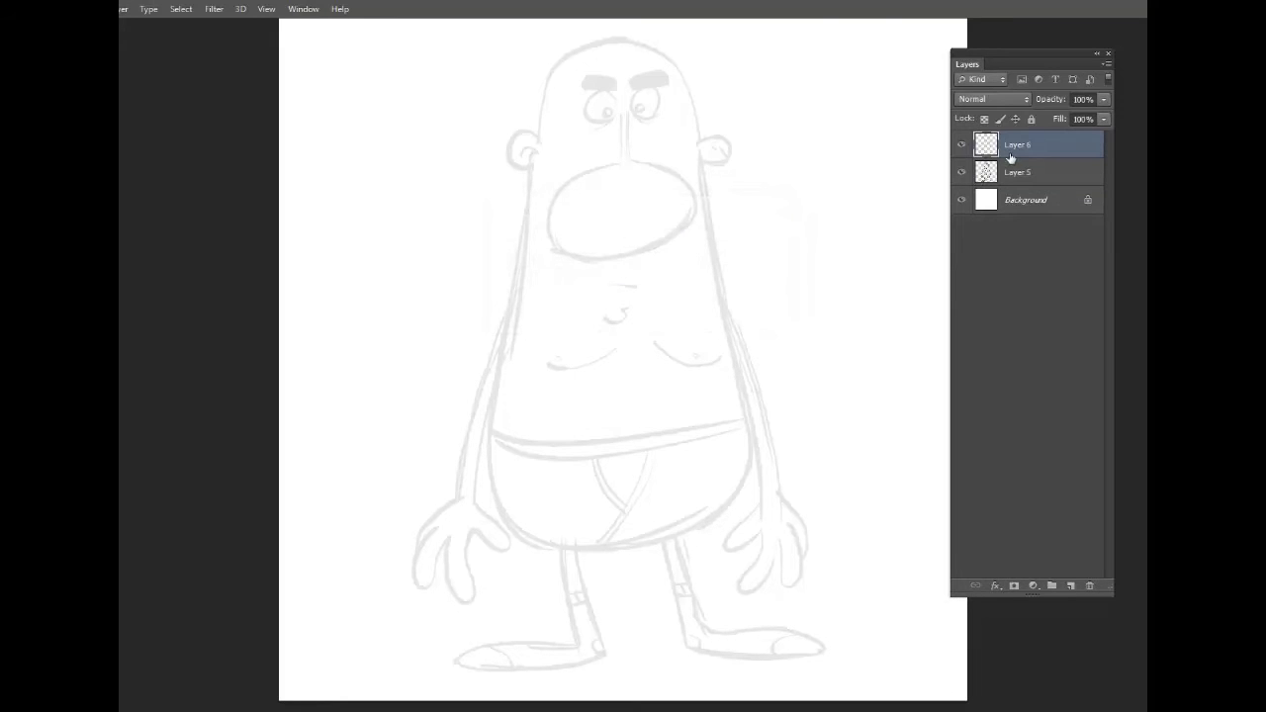
pyautogui.moveTo(1033, 49); pyautogui.dragTo(996, 58)
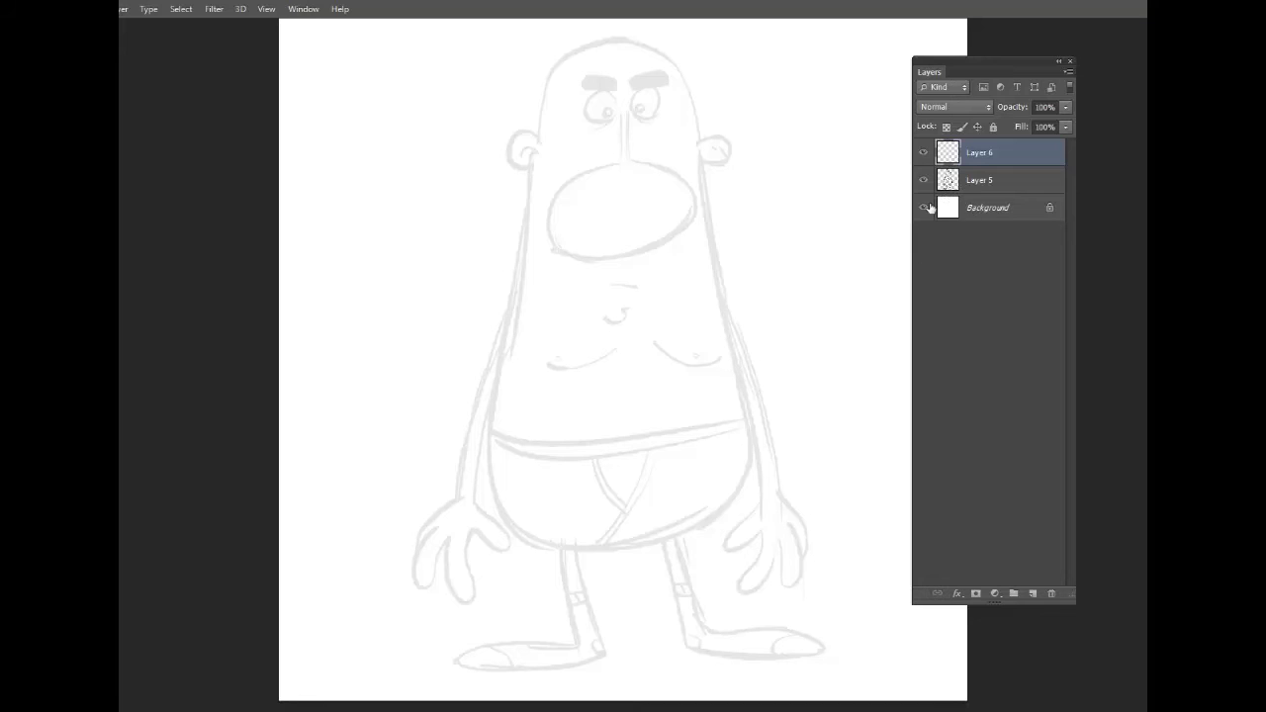
pyautogui.click(1030, 595)
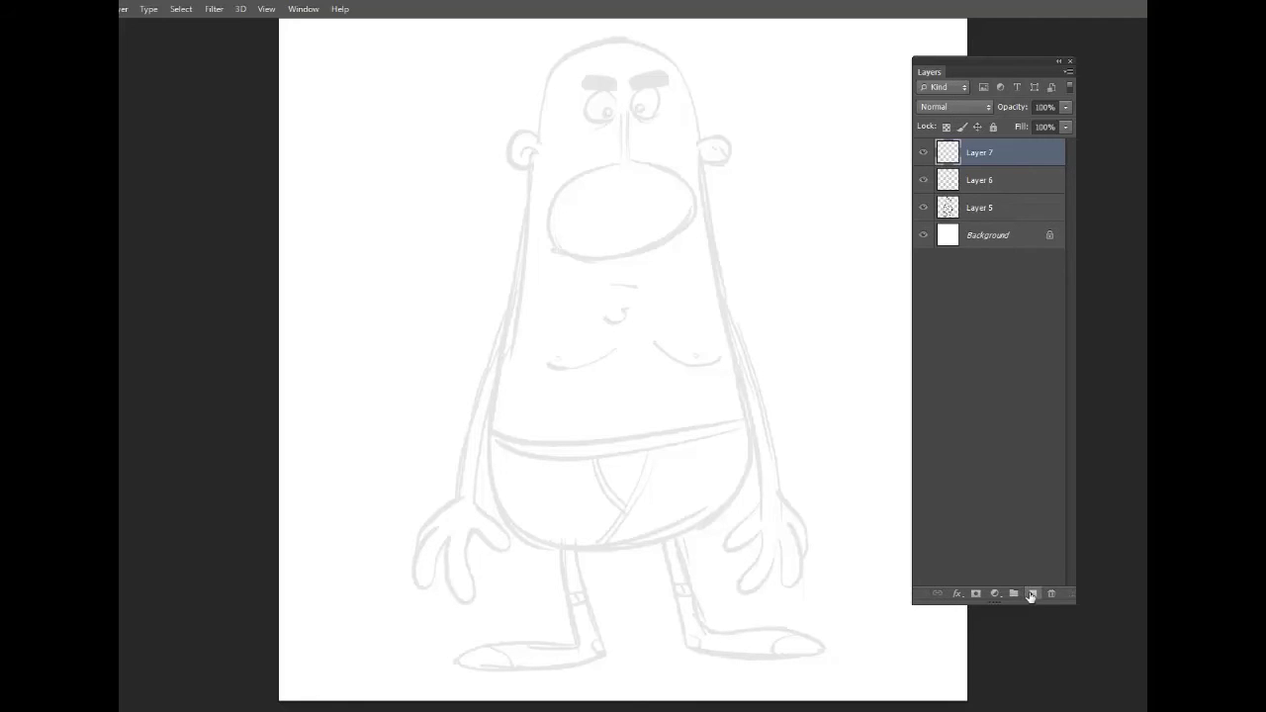
pyautogui.hotkey('ctrl', 'z')
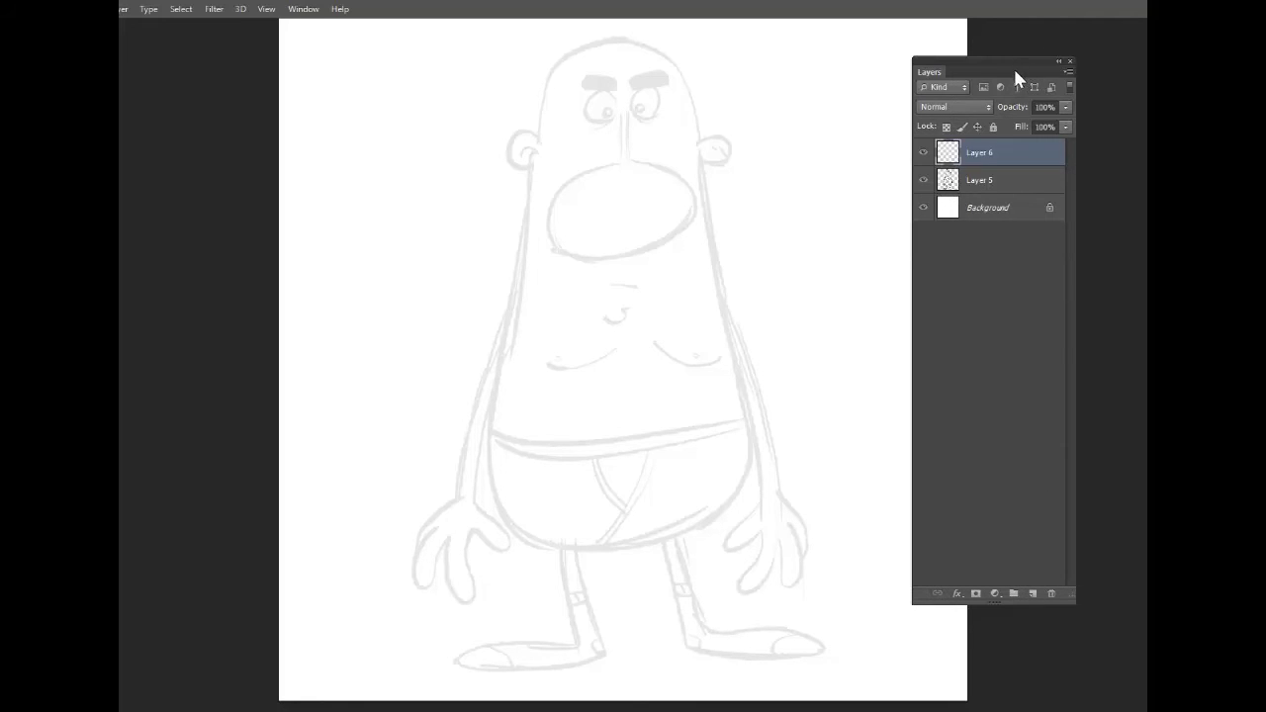
# Toggle the layer list's visibility several times and leave it hidden so the canvas is clear.
pyautogui.press('F7')
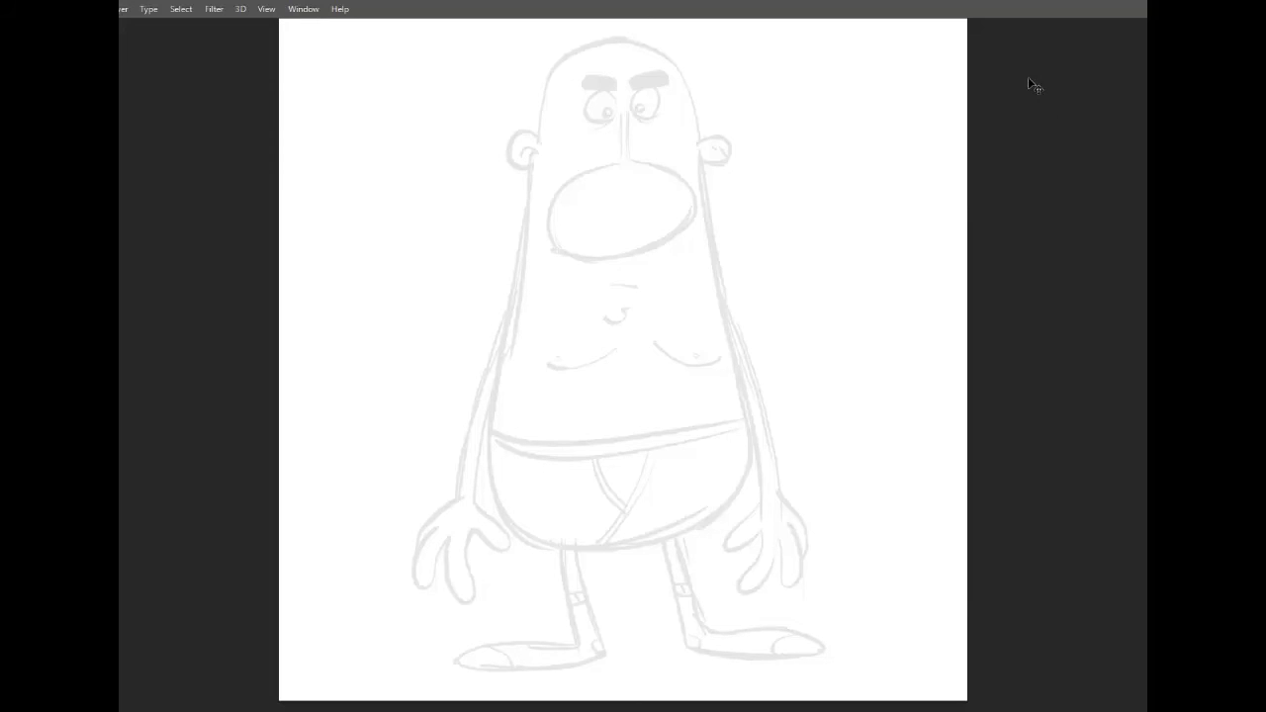
pyautogui.press('F7')
pyautogui.press('F7')
pyautogui.press('F7')
pyautogui.press('F7')
pyautogui.press('F7')
pyautogui.press('F7')
# Ink black round outlines over both sketched eyes with the Brush tool and add the crease under the left eye.
pyautogui.press('b')
pyautogui.moveTo(639, 189)
pyautogui.mouseDown()
pyautogui.moveTo(656, 255)
pyautogui.moveTo(651, 222)
pyautogui.mouseUp()
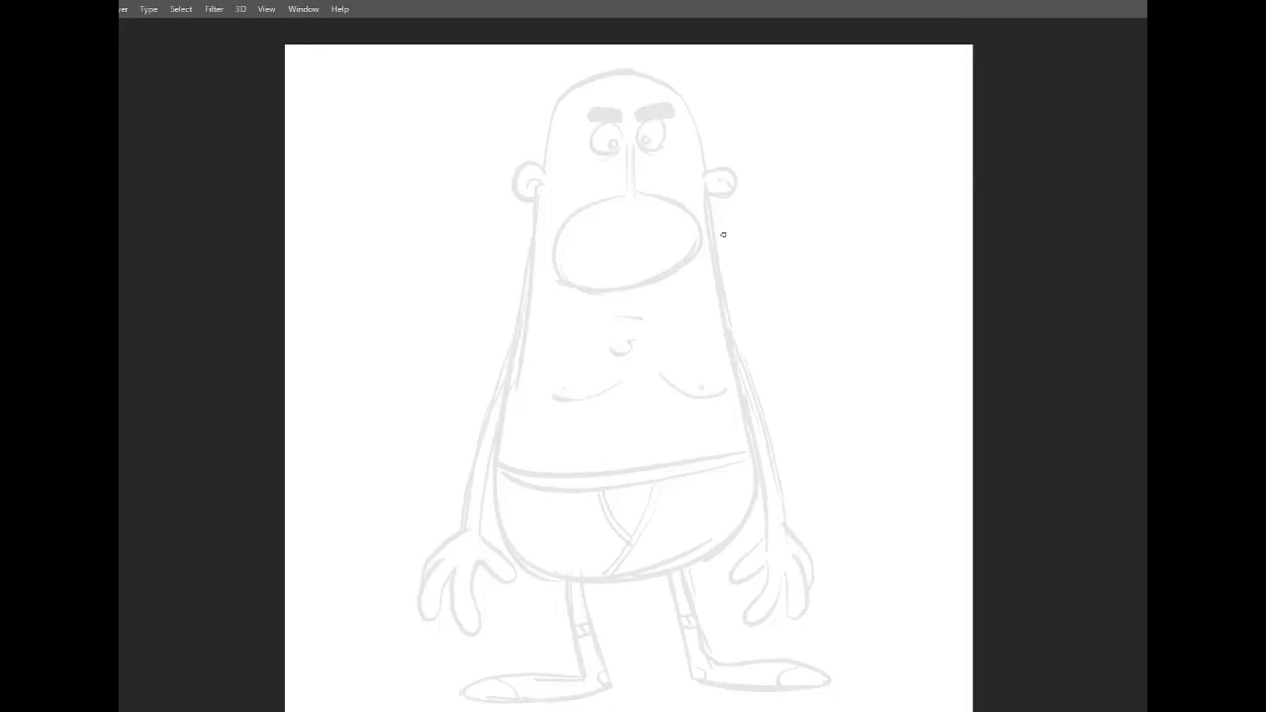
pyautogui.moveTo(638, 146); pyautogui.dragTo(717, 144)
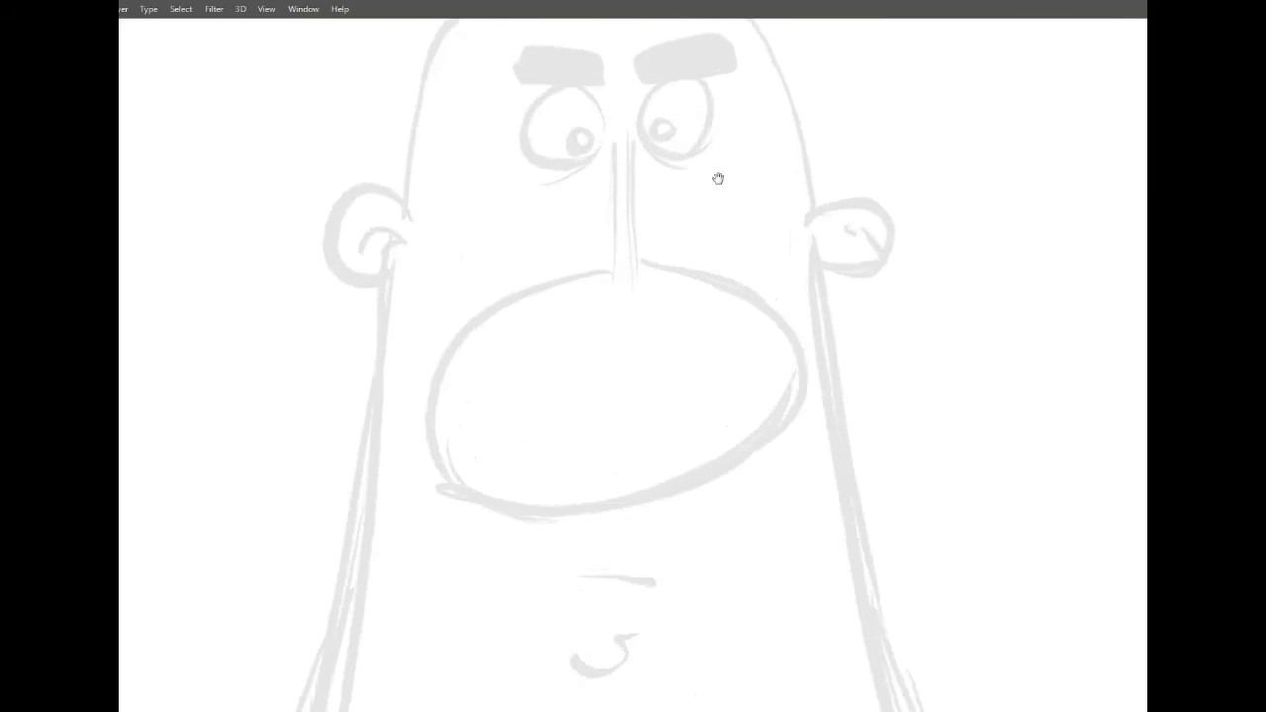
pyautogui.moveTo(700, 269); pyautogui.dragTo(720, 356)
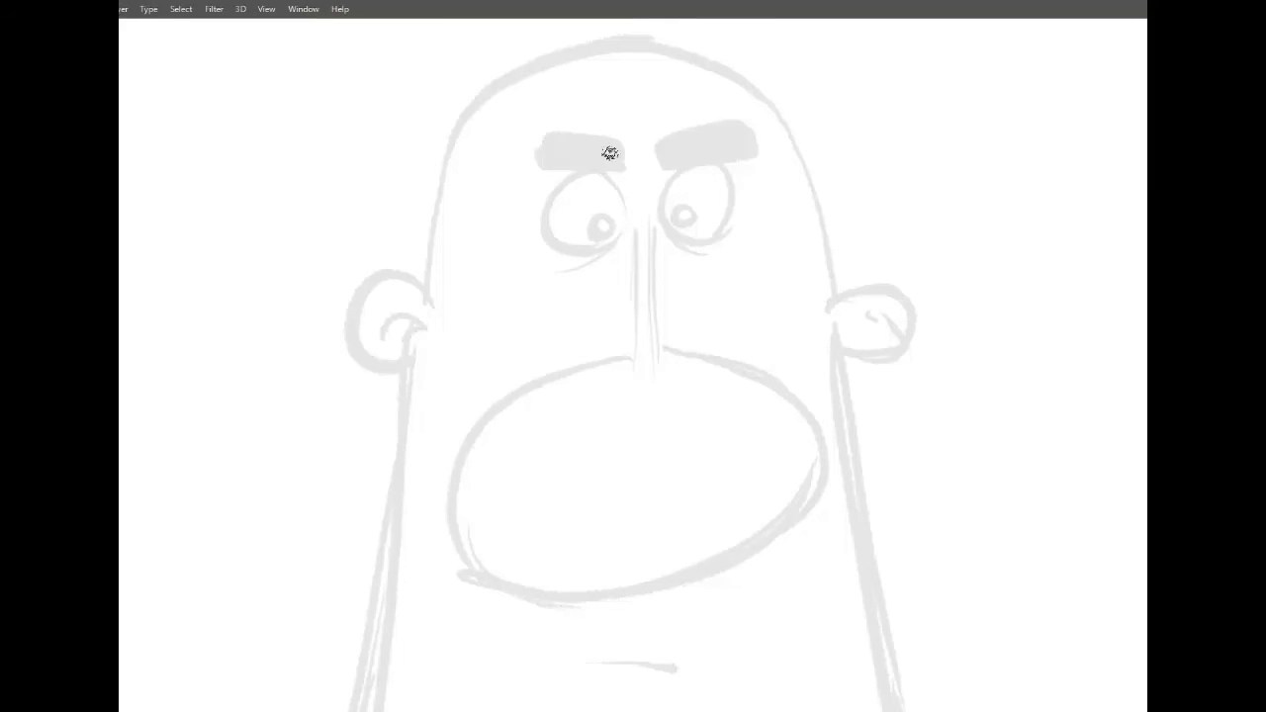
pyautogui.moveTo(610, 178)
pyautogui.mouseDown()
pyautogui.moveTo(546, 220)
pyautogui.moveTo(582, 246)
pyautogui.moveTo(622, 198)
pyautogui.moveTo(611, 172)
pyautogui.moveTo(657, 225)
pyautogui.moveTo(741, 219)
pyautogui.moveTo(690, 171)
pyautogui.moveTo(729, 180)
pyautogui.mouseUp()
pyautogui.moveTo(629, 222); pyautogui.dragTo(564, 266)
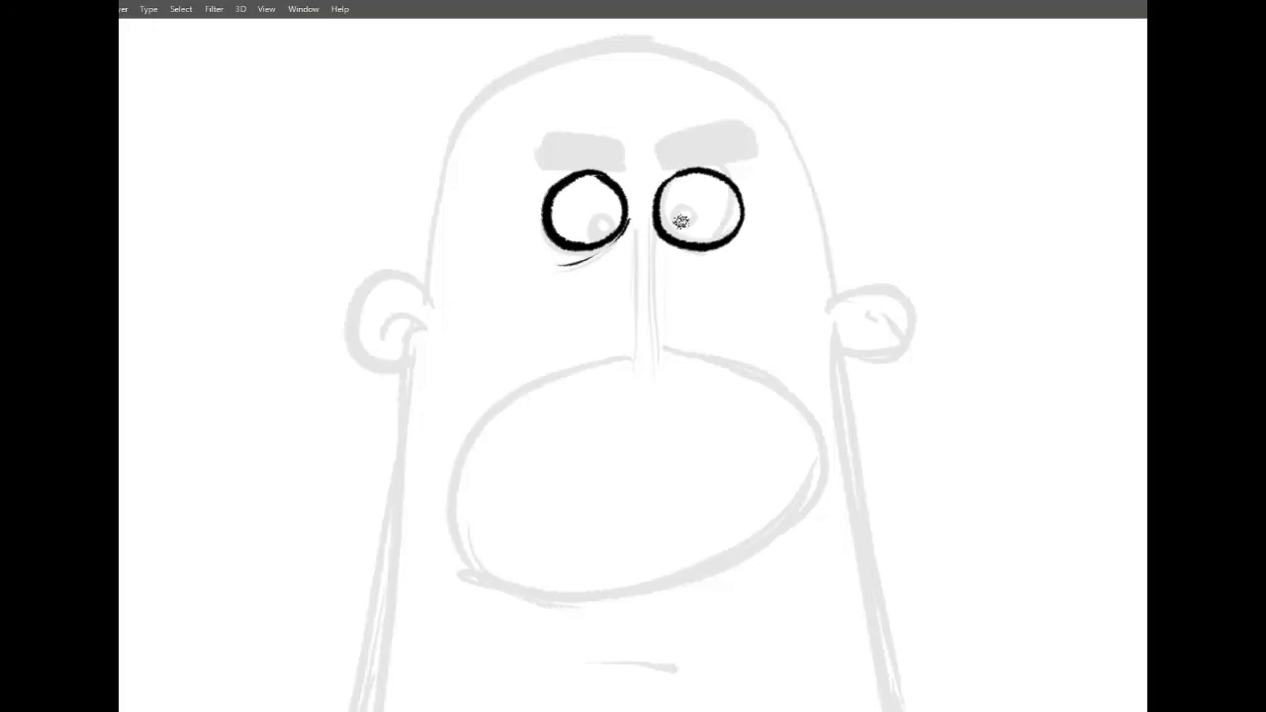
# Ink the crease under the right eye and the large oval nose with its bridge and two small nostrils.
pyautogui.moveTo(721, 271)
pyautogui.mouseDown()
pyautogui.moveTo(662, 243)
pyautogui.moveTo(632, 350)
pyautogui.mouseUp()
pyautogui.moveTo(649, 212)
pyautogui.mouseDown()
pyautogui.moveTo(655, 354)
pyautogui.moveTo(751, 370)
pyautogui.moveTo(658, 348)
pyautogui.mouseUp()
pyautogui.moveTo(583, 575); pyautogui.dragTo(592, 576)
pyautogui.moveTo(697, 556); pyautogui.dragTo(708, 557)
# Ink the right and left ears over the sketch, including their inner fold lines.
pyautogui.moveTo(832, 312)
pyautogui.mouseDown()
pyautogui.moveTo(842, 362)
pyautogui.moveTo(885, 319)
pyautogui.moveTo(838, 346)
pyautogui.mouseUp()
pyautogui.hotkey('ctrl', 'z')
pyautogui.hotkey('ctrl', 'z')
pyautogui.moveTo(840, 332); pyautogui.dragTo(884, 316)
pyautogui.moveTo(849, 322); pyautogui.dragTo(872, 330)
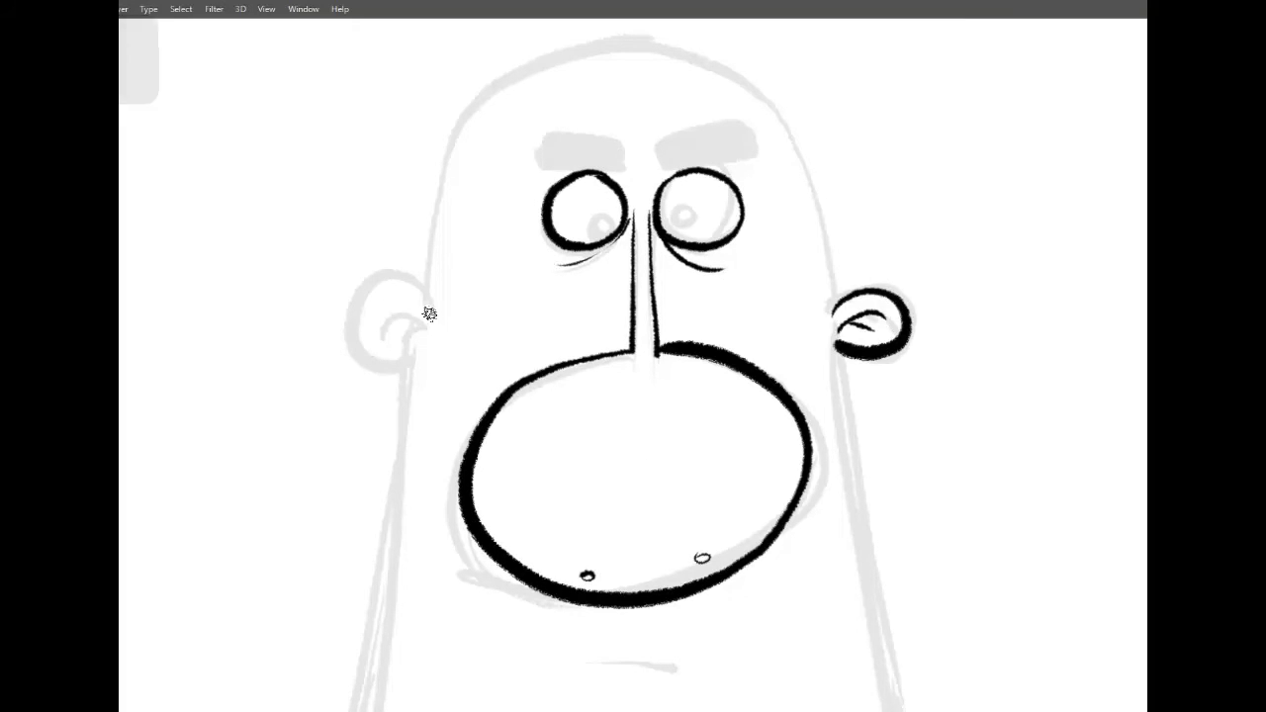
pyautogui.moveTo(429, 312); pyautogui.dragTo(407, 365)
pyautogui.moveTo(415, 325); pyautogui.dragTo(380, 337)
# Ink the domed head outline from ear to ear and draw the pupils inside both eyes.
pyautogui.moveTo(836, 314)
pyautogui.mouseDown()
pyautogui.moveTo(444, 294)
pyautogui.moveTo(696, 46)
pyautogui.moveTo(429, 274)
pyautogui.moveTo(746, 84)
pyautogui.moveTo(438, 285)
pyautogui.mouseUp()
pyautogui.hotkey('ctrl', 'z')
pyautogui.hotkey('ctrl', 'z')
pyautogui.moveTo(596, 220); pyautogui.dragTo(602, 233)
pyautogui.moveTo(676, 210); pyautogui.dragTo(682, 229)
# Ink the short horizontal line and the small curved mouth shape below the nose.
pyautogui.scroll(-3, 890, 241)
pyautogui.moveTo(572, 447); pyautogui.dragTo(691, 452)
pyautogui.hotkey('ctrl', 'z')
pyautogui.moveTo(657, 500); pyautogui.dragTo(587, 530)
# Ink the body outline from below both ears down the sides and around the rounded bottom of the underpants.
pyautogui.scroll(-4, 729, 489)
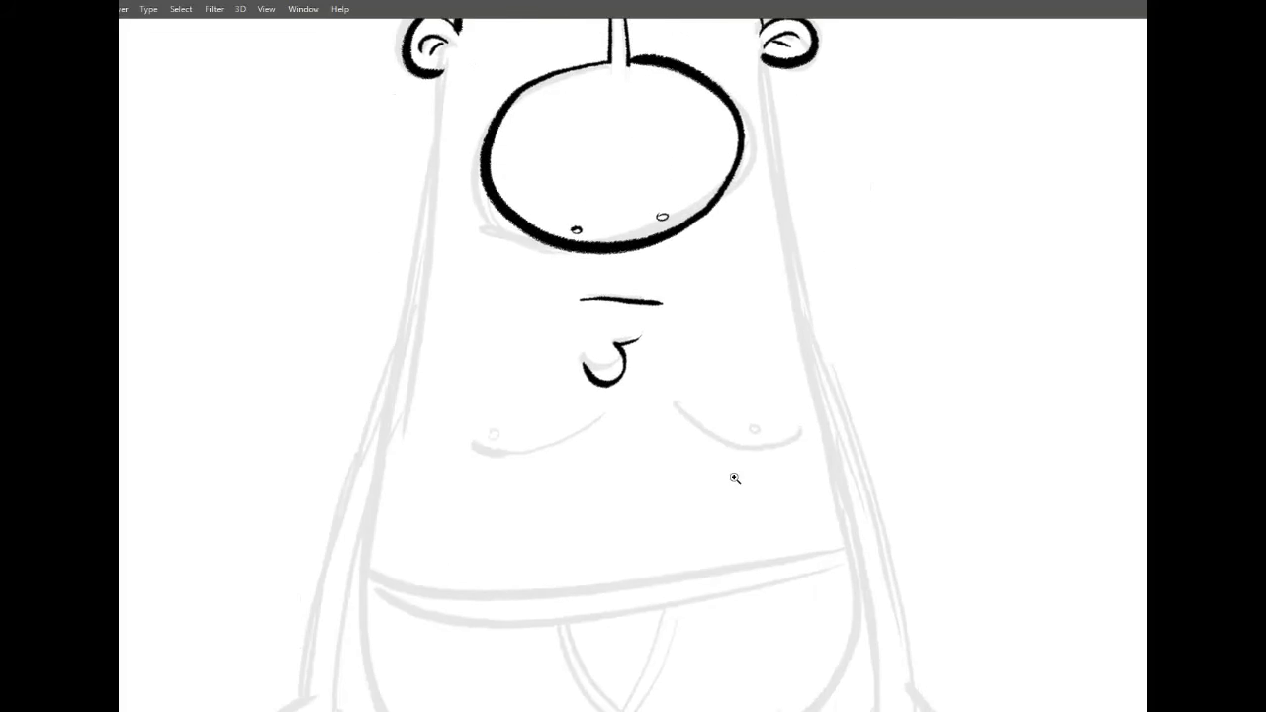
pyautogui.moveTo(677, 506); pyautogui.dragTo(676, 492)
pyautogui.moveTo(545, 671); pyautogui.dragTo(496, 75)
pyautogui.moveTo(747, 55)
pyautogui.mouseDown()
pyautogui.moveTo(766, 166)
pyautogui.moveTo(649, 669)
pyautogui.mouseUp()
pyautogui.hotkey('ctrl', 'z')
pyautogui.moveTo(770, 87)
pyautogui.mouseDown()
pyautogui.moveTo(814, 564)
pyautogui.moveTo(552, 669)
pyautogui.moveTo(814, 429)
pyautogui.moveTo(745, 82)
pyautogui.mouseUp()
pyautogui.hotkey('ctrl', 'z')
pyautogui.hotkey('ctrl', 'z')
pyautogui.moveTo(549, 673)
pyautogui.mouseDown()
pyautogui.moveTo(776, 230)
pyautogui.moveTo(761, 44)
pyautogui.mouseUp()
# Ink the underpants' waistband and the crossed double lines of the front fly.
pyautogui.moveTo(819, 476)
pyautogui.mouseDown()
pyautogui.moveTo(435, 495)
pyautogui.moveTo(822, 486)
pyautogui.mouseUp()
pyautogui.moveTo(588, 674); pyautogui.dragTo(676, 527)
pyautogui.moveTo(595, 538); pyautogui.dragTo(636, 614)
# Ink the two curved chest lines, placed slightly below the sketch, and add a small nipple to each.
pyautogui.moveTo(605, 380); pyautogui.dragTo(494, 420)
pyautogui.click(510, 405)
pyautogui.moveTo(678, 369)
pyautogui.mouseDown()
pyautogui.moveTo(730, 422)
pyautogui.moveTo(787, 394)
pyautogui.mouseUp()
pyautogui.click(757, 400)
pyautogui.moveTo(824, 485)
pyautogui.mouseDown()
pyautogui.moveTo(818, 380)
pyautogui.moveTo(812, 407)
pyautogui.mouseUp()
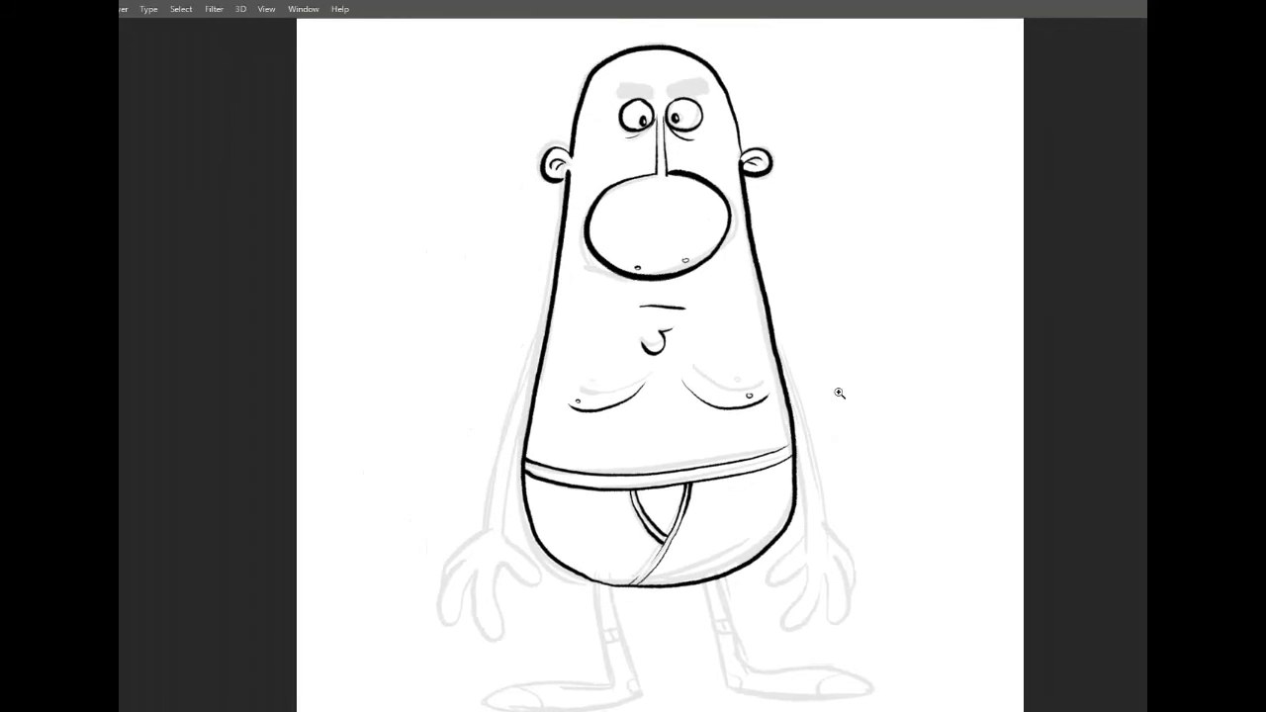
# Create a new layer named "eyebrows".
pyautogui.hotkey('ctrl', 'shift', 'n')
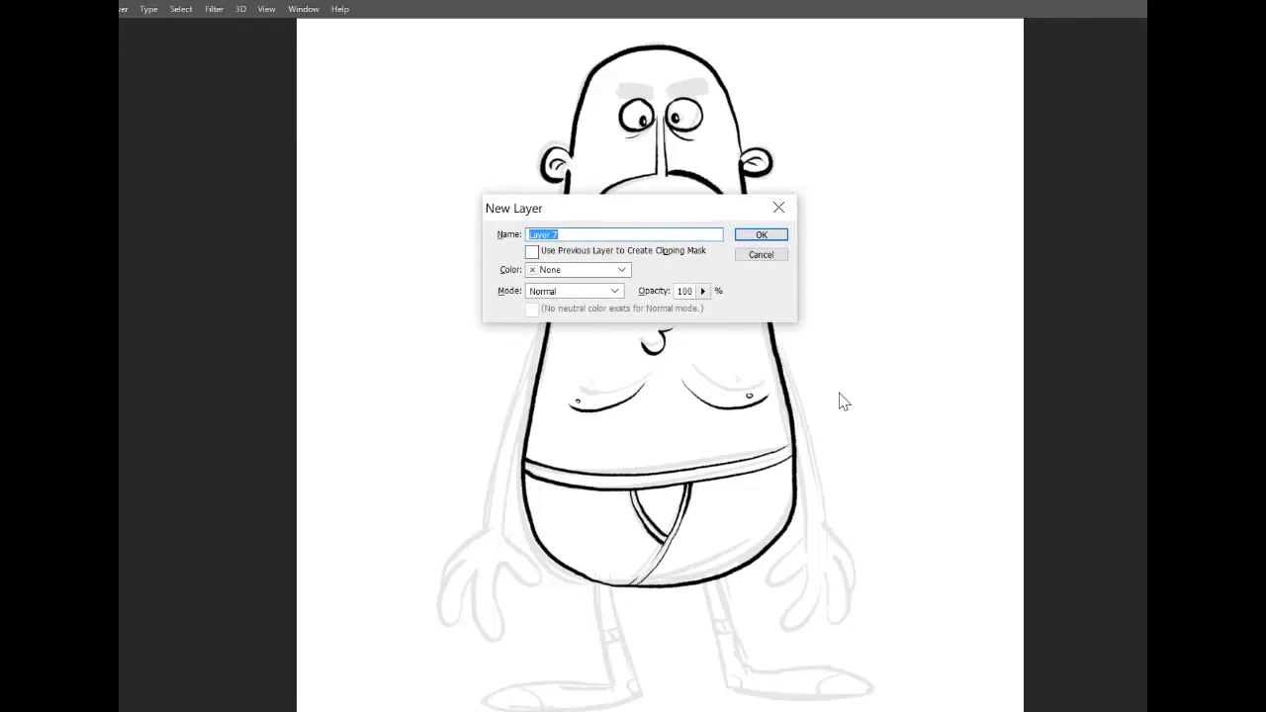
pyautogui.write('eyebrows')
pyautogui.press('Return')
# Paint thick solid black eyebrows above both eyes and add short frown lines between them.
pyautogui.keyDown('ctrl'); pyautogui.click(654, 120); pyautogui.keyUp('ctrl')
pyautogui.moveTo(655, 199); pyautogui.dragTo(625, 265)
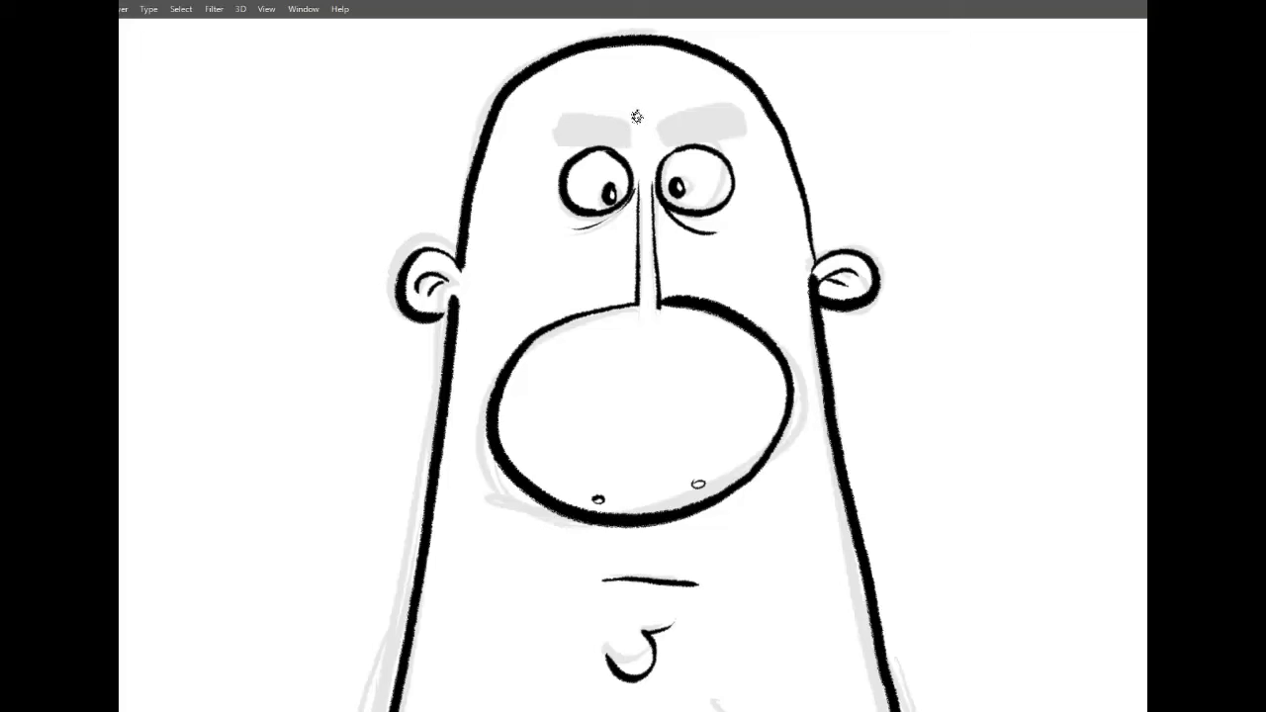
pyautogui.moveTo(629, 119)
pyautogui.mouseDown()
pyautogui.moveTo(575, 149)
pyautogui.moveTo(560, 129)
pyautogui.moveTo(623, 132)
pyautogui.moveTo(575, 141)
pyautogui.moveTo(625, 131)
pyautogui.moveTo(663, 148)
pyautogui.moveTo(744, 145)
pyautogui.moveTo(669, 142)
pyautogui.moveTo(727, 135)
pyautogui.moveTo(726, 124)
pyautogui.moveTo(684, 127)
pyautogui.moveTo(710, 121)
pyautogui.moveTo(637, 141)
pyautogui.mouseUp()
pyautogui.moveTo(640, 121)
pyautogui.mouseDown()
pyautogui.moveTo(644, 145)
pyautogui.moveTo(657, 146)
pyautogui.mouseUp()
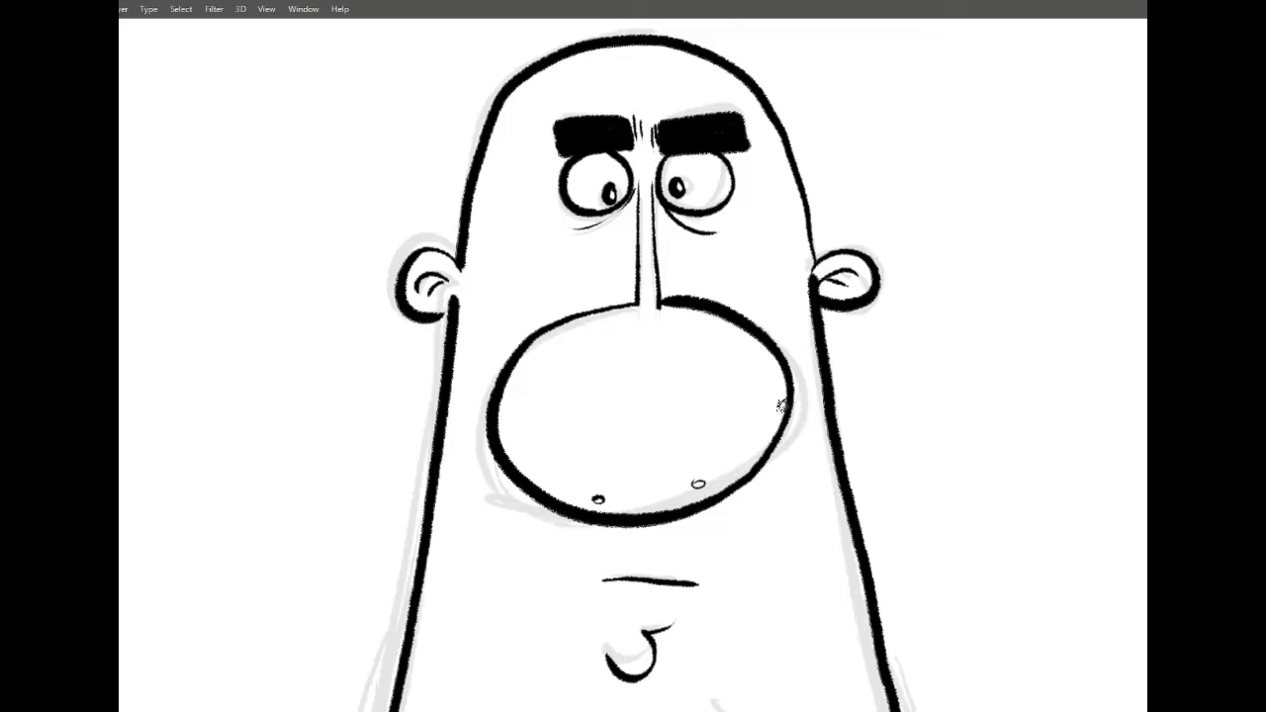
# Create a new layer named "left arm".
pyautogui.scroll(-10, 741, 560)
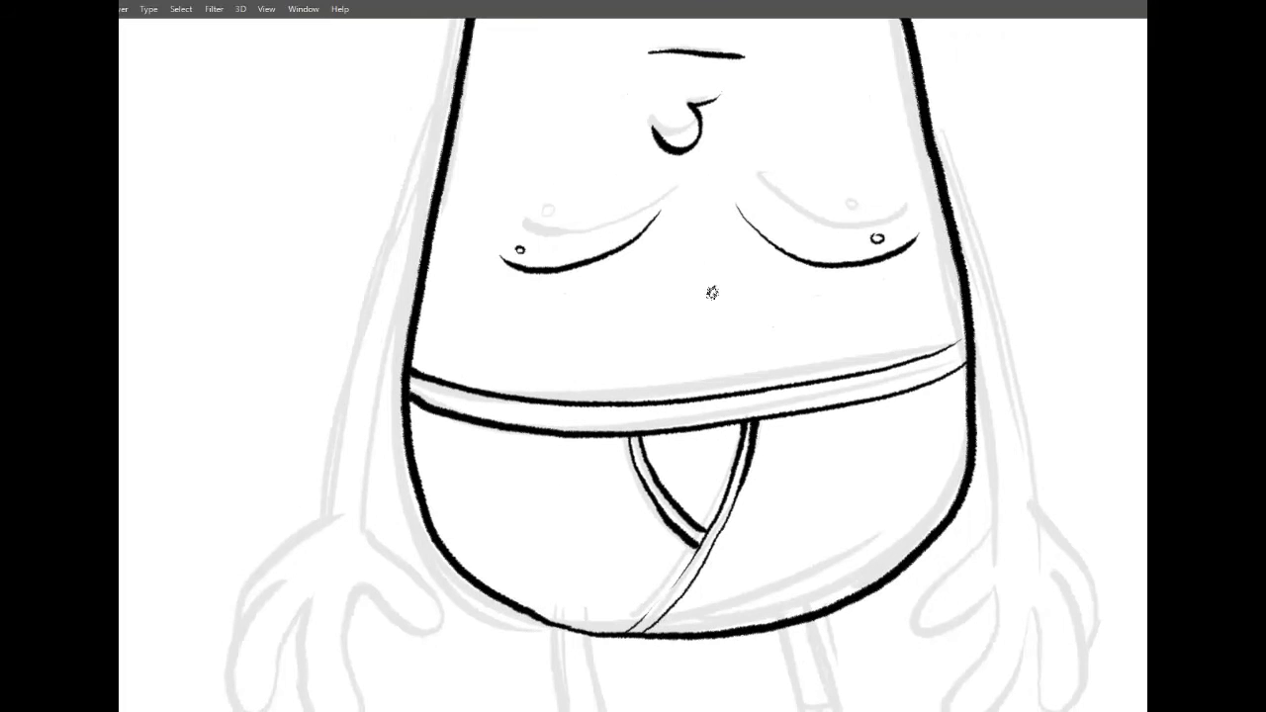
pyautogui.hotkey('ctrl', 'shift', 'n')
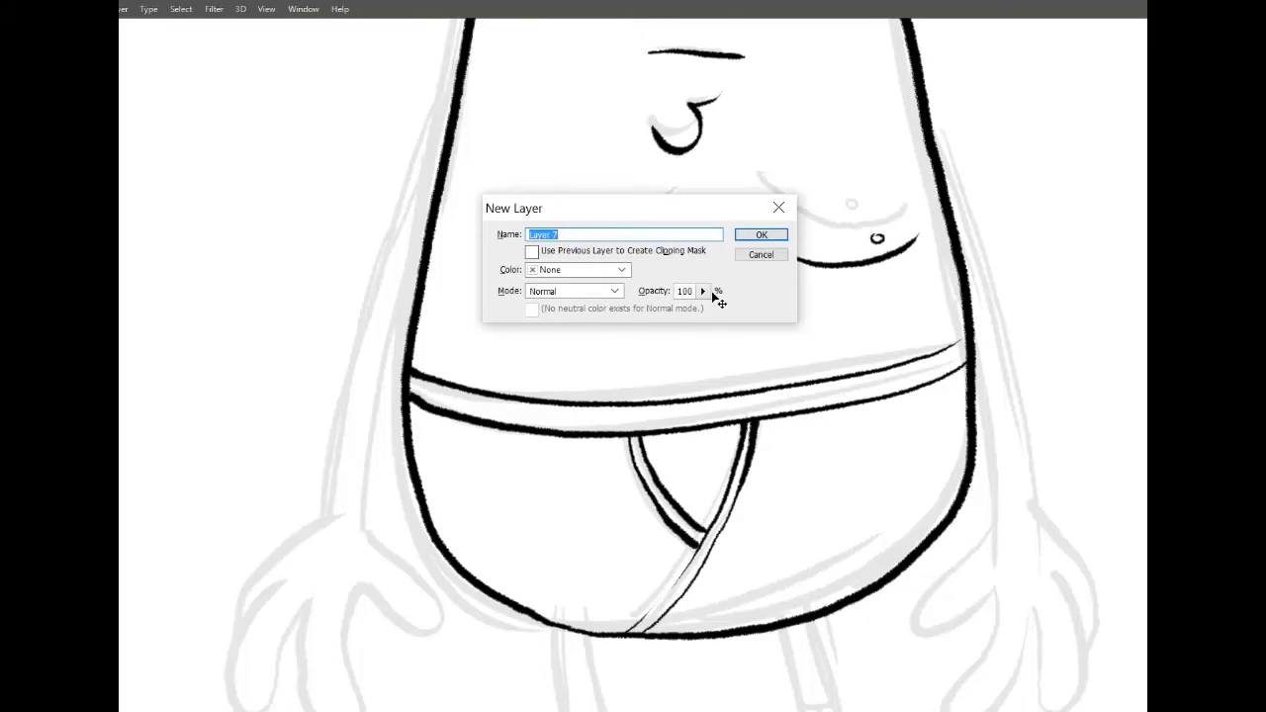
pyautogui.write('left arm')
pyautogui.press('Return')
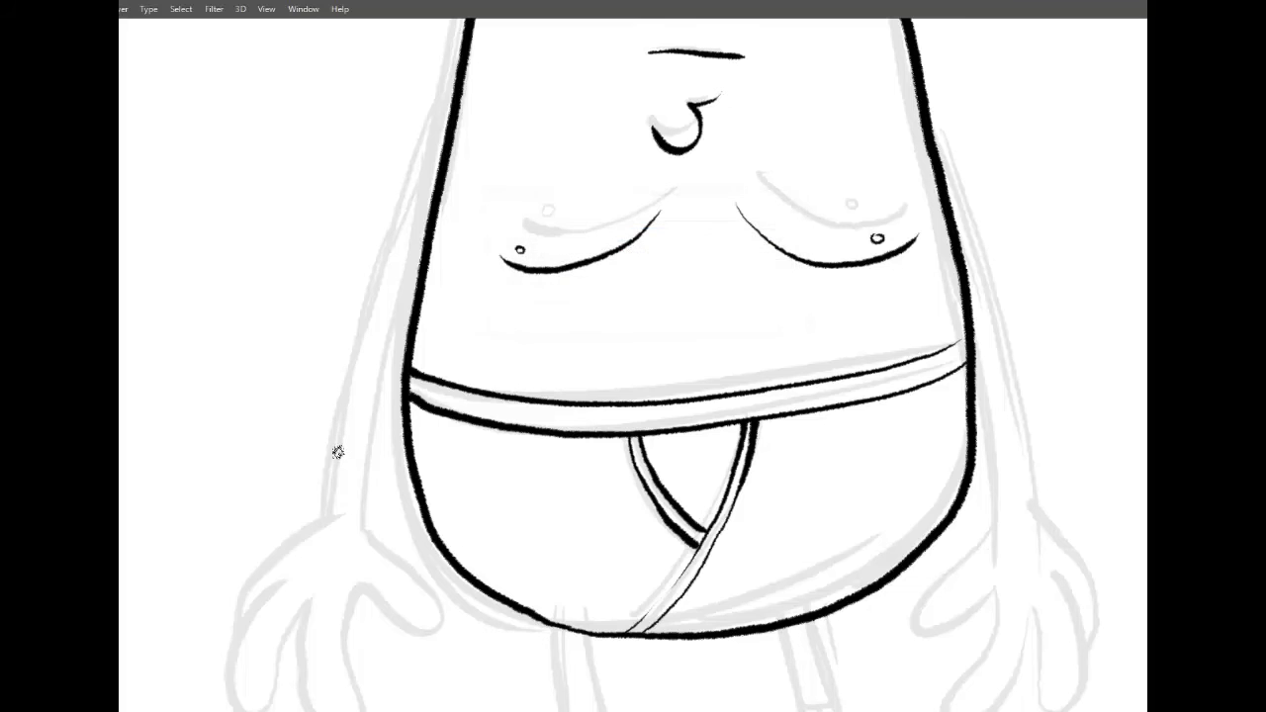
# Ink the inner and outer outlines of the left arm from the shoulder down to the wrist.
pyautogui.moveTo(373, 508)
pyautogui.mouseDown()
pyautogui.moveTo(362, 515)
pyautogui.moveTo(372, 428)
pyautogui.moveTo(422, 231)
pyautogui.mouseUp()
pyautogui.moveTo(325, 531)
pyautogui.mouseDown()
pyautogui.moveTo(367, 325)
pyautogui.moveTo(394, 265)
pyautogui.mouseUp()
pyautogui.hotkey('ctrl', 'z')
pyautogui.moveTo(322, 536)
pyautogui.mouseDown()
pyautogui.moveTo(386, 251)
pyautogui.moveTo(452, 110)
pyautogui.mouseUp()
# Ink the left hand with its thumb and fingers, joining it to the wrist, and add fingernails.
pyautogui.moveTo(532, 415); pyautogui.dragTo(552, 274)
pyautogui.moveTo(384, 327)
pyautogui.mouseDown()
pyautogui.moveTo(382, 359)
pyautogui.moveTo(435, 412)
pyautogui.moveTo(412, 452)
pyautogui.moveTo(371, 416)
pyautogui.moveTo(359, 469)
pyautogui.moveTo(375, 537)
pyautogui.moveTo(328, 531)
pyautogui.moveTo(319, 445)
pyautogui.moveTo(291, 539)
pyautogui.moveTo(293, 420)
pyautogui.mouseUp()
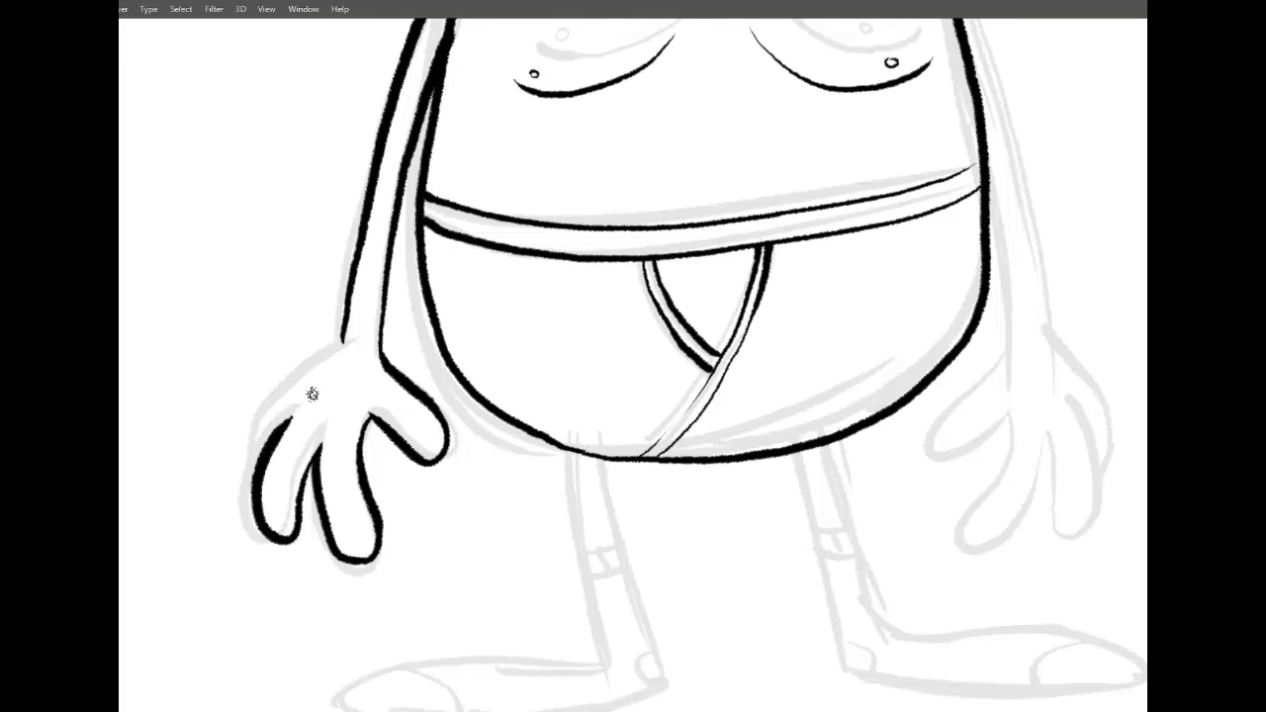
pyautogui.moveTo(255, 474)
pyautogui.mouseDown()
pyautogui.moveTo(254, 443)
pyautogui.moveTo(273, 399)
pyautogui.moveTo(339, 341)
pyautogui.mouseUp()
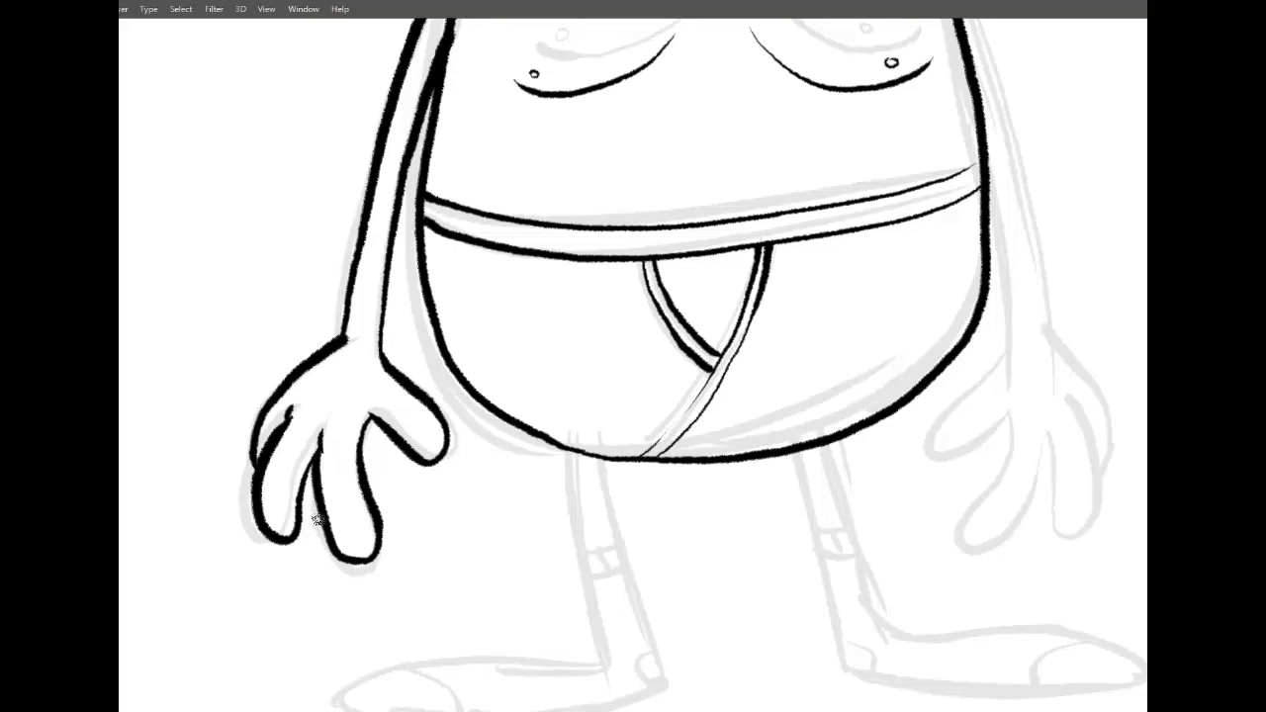
pyautogui.moveTo(333, 530); pyautogui.dragTo(337, 531)
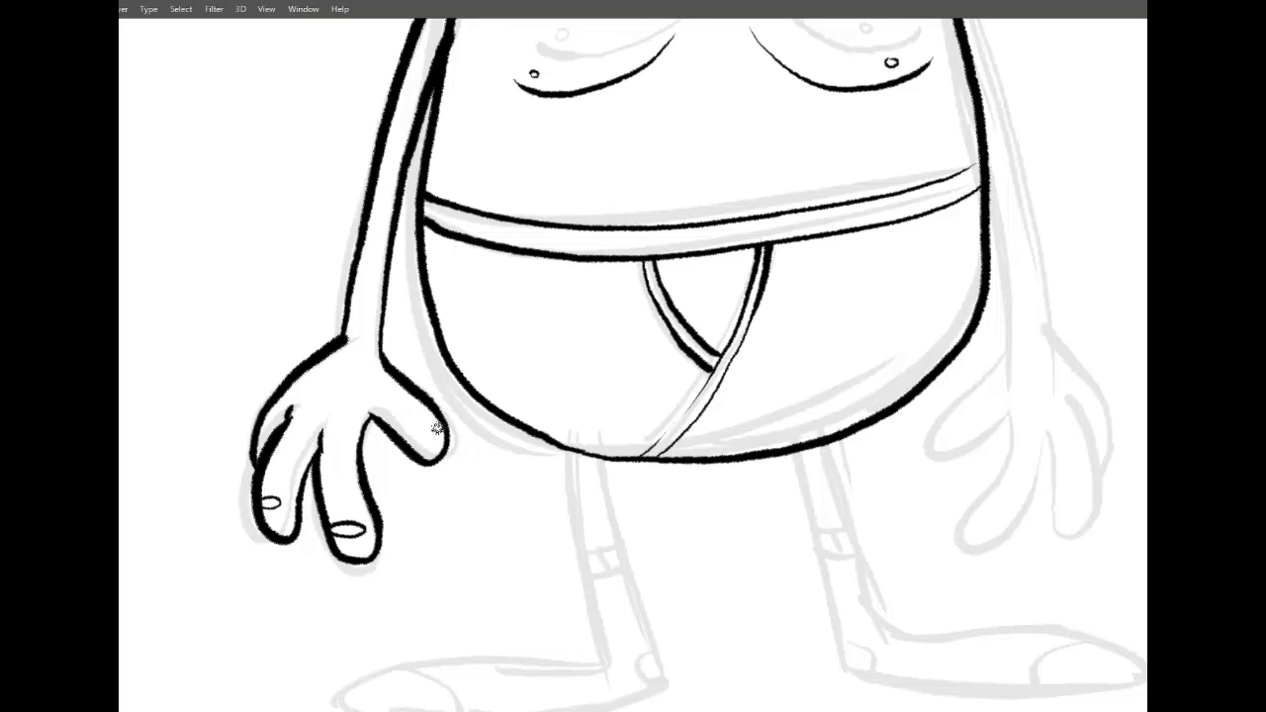
# Clean up the upper part of the left arm's line work with the Eraser.
pyautogui.moveTo(570, 385)
pyautogui.mouseDown()
pyautogui.moveTo(390, 506)
pyautogui.moveTo(396, 574)
pyautogui.moveTo(370, 571)
pyautogui.moveTo(385, 596)
pyautogui.mouseUp()
pyautogui.press('e')
pyautogui.moveTo(270, 179); pyautogui.dragTo(262, 191)
pyautogui.moveTo(235, 324); pyautogui.dragTo(235, 330)
# Create a new layer named "right arm".
pyautogui.moveTo(620, 468)
pyautogui.mouseDown()
pyautogui.moveTo(616, 486)
pyautogui.moveTo(583, 486)
pyautogui.mouseUp()
pyautogui.hotkey('ctrl', 'shift', 'n')
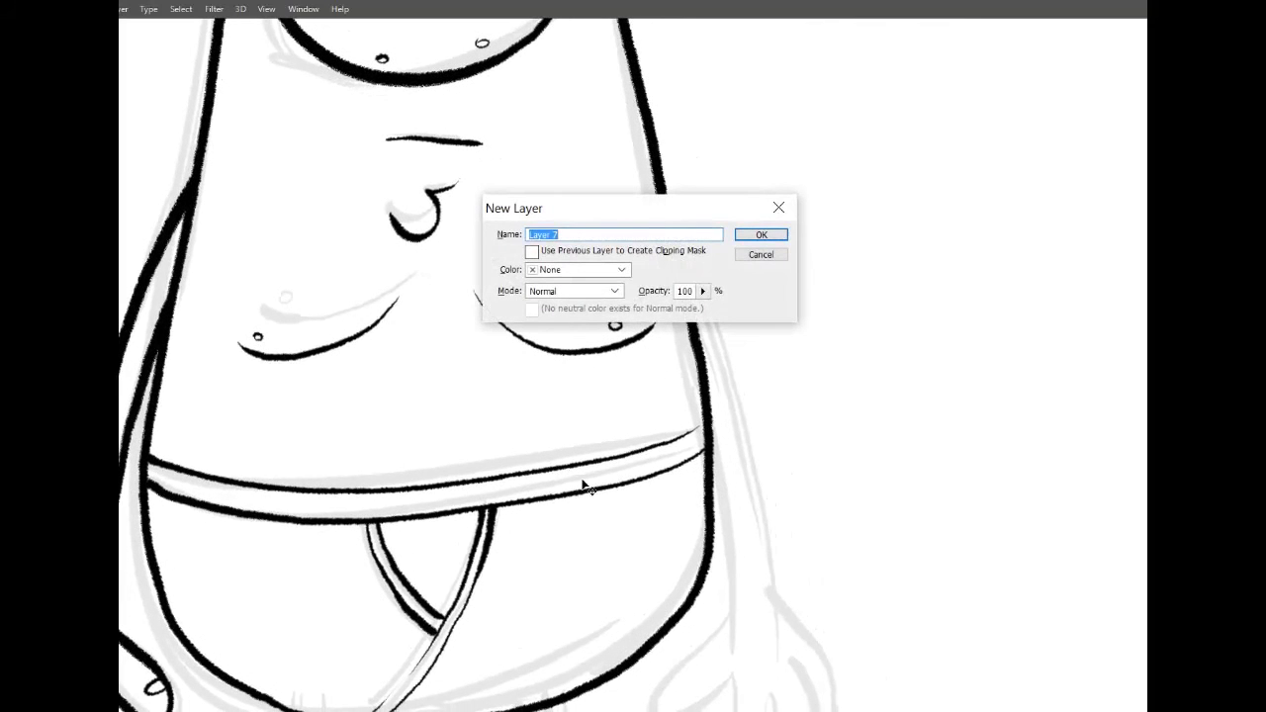
pyautogui.write('right arm')
pyautogui.press('Return')
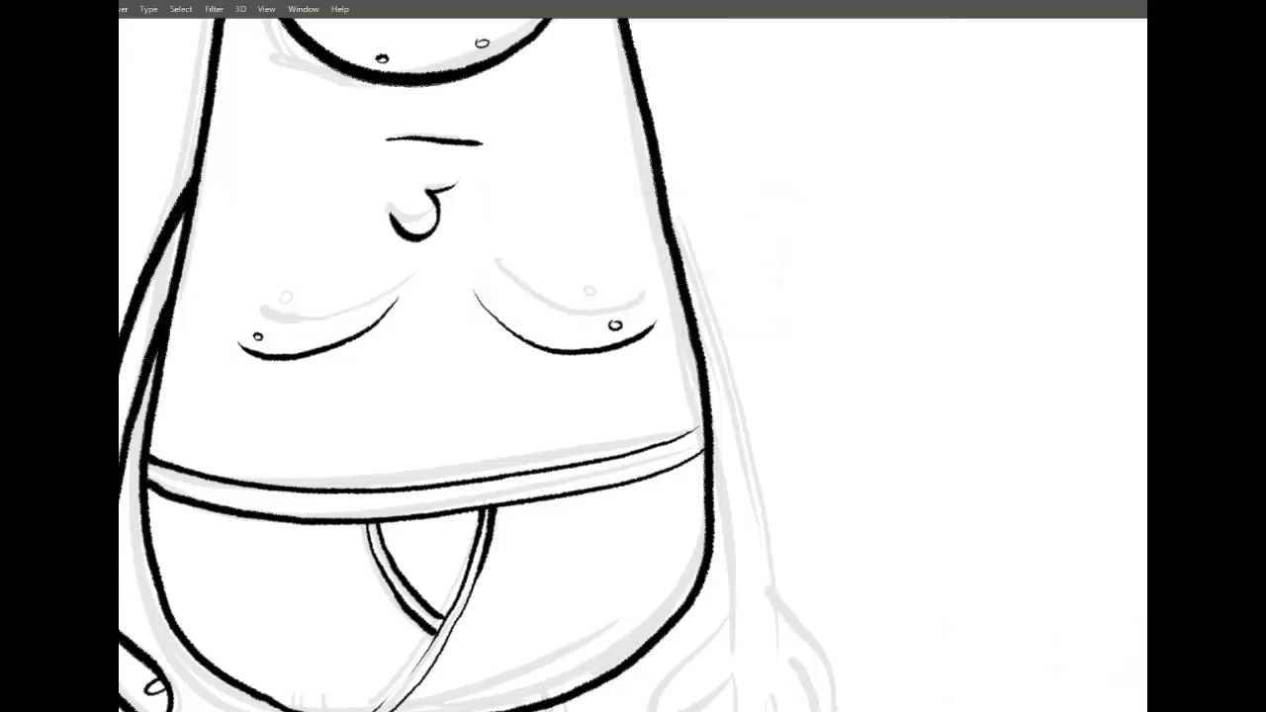
# Ink the inner and outer outlines of the right arm from the shoulder down to the wrist.
pyautogui.moveTo(805, 514)
pyautogui.mouseDown()
pyautogui.moveTo(565, 432)
pyautogui.moveTo(604, 438)
pyautogui.moveTo(678, 393)
pyautogui.mouseUp()
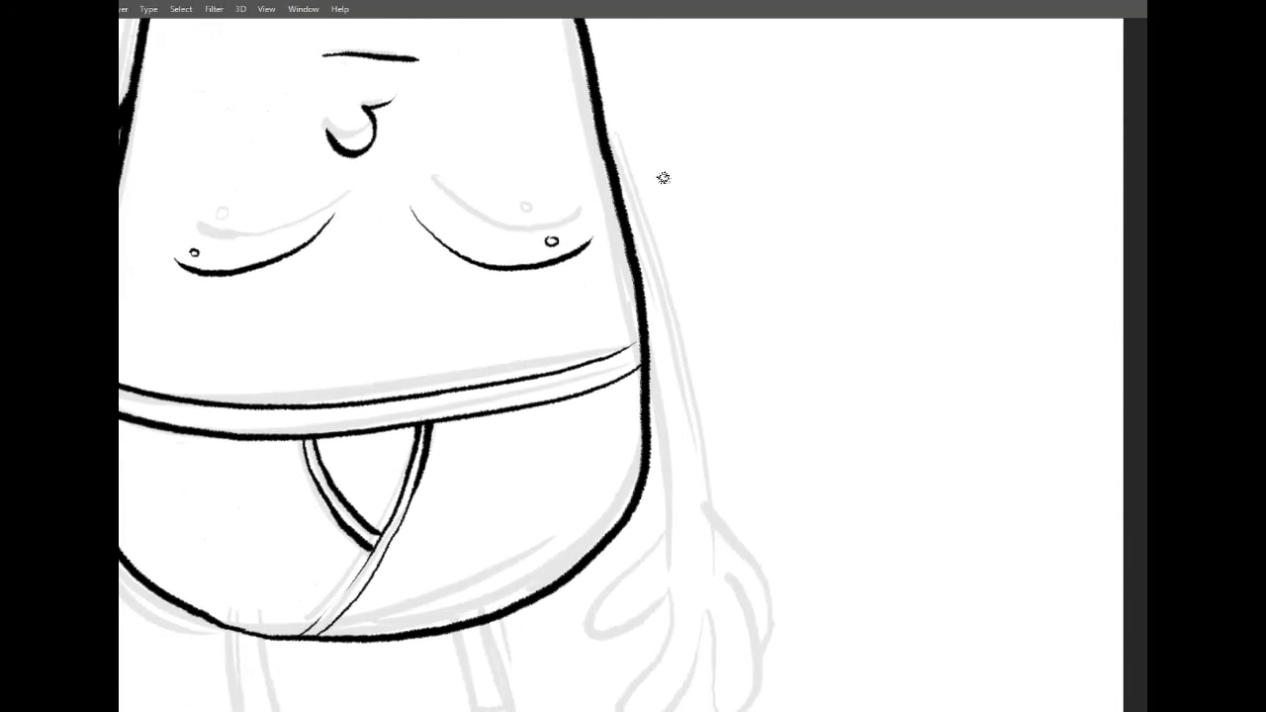
pyautogui.moveTo(622, 214); pyautogui.dragTo(683, 534)
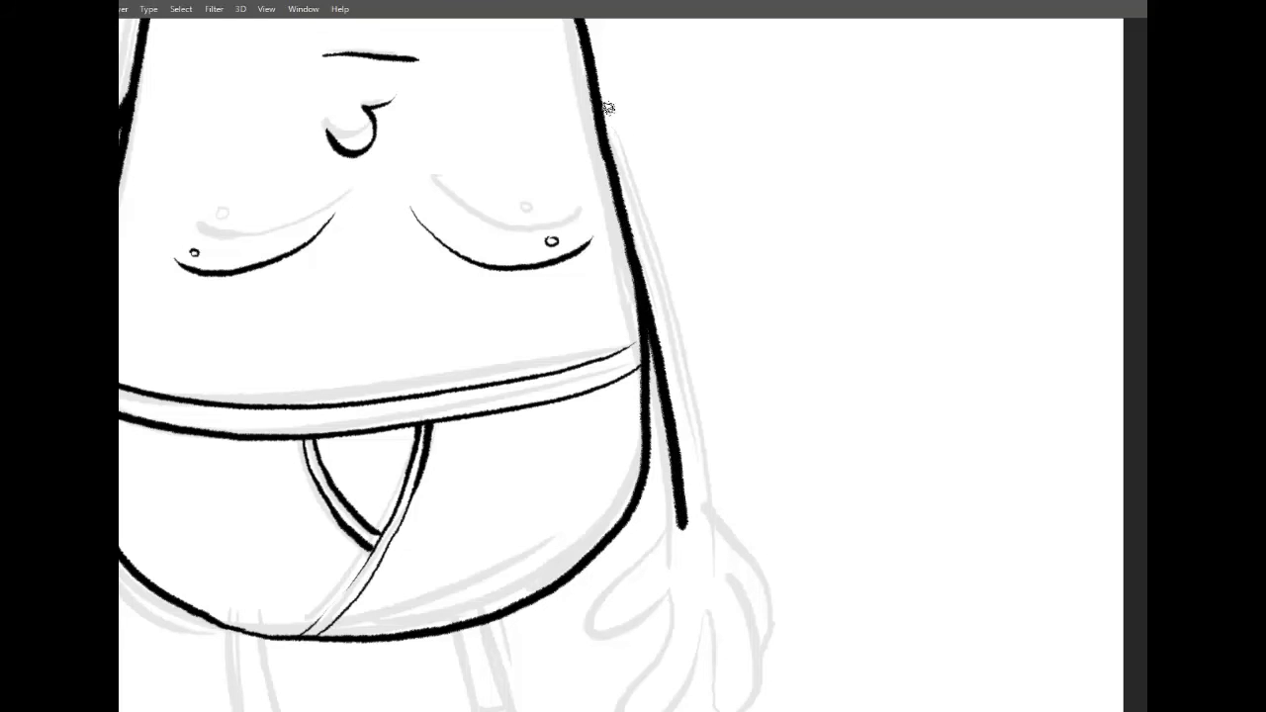
pyautogui.moveTo(597, 95)
pyautogui.mouseDown()
pyautogui.moveTo(682, 350)
pyautogui.moveTo(716, 518)
pyautogui.mouseUp()
# Ink the right hand with its thumb and fingers, joining it to the wrist, and add fingernails.
pyautogui.moveTo(879, 366)
pyautogui.mouseDown()
pyautogui.moveTo(923, 283)
pyautogui.moveTo(939, 215)
pyautogui.mouseUp()
pyautogui.moveTo(743, 378)
pyautogui.mouseDown()
pyautogui.moveTo(674, 431)
pyautogui.moveTo(681, 461)
pyautogui.moveTo(741, 435)
pyautogui.mouseUp()
pyautogui.moveTo(844, 343); pyautogui.dragTo(836, 276)
pyautogui.moveTo(735, 367)
pyautogui.mouseDown()
pyautogui.moveTo(701, 486)
pyautogui.moveTo(721, 496)
pyautogui.moveTo(757, 466)
pyautogui.moveTo(764, 380)
pyautogui.moveTo(770, 476)
pyautogui.moveTo(794, 478)
pyautogui.moveTo(810, 431)
pyautogui.moveTo(799, 368)
pyautogui.mouseUp()
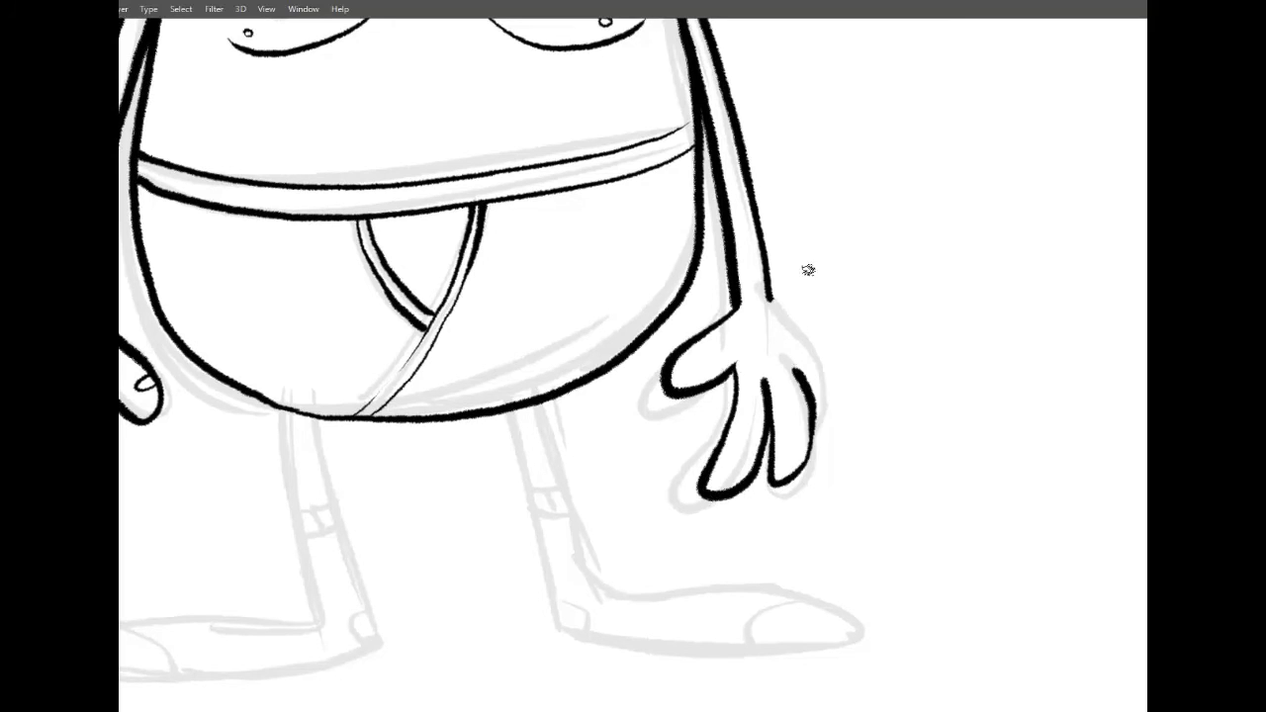
pyautogui.moveTo(769, 295)
pyautogui.mouseDown()
pyautogui.moveTo(825, 401)
pyautogui.moveTo(801, 442)
pyautogui.moveTo(989, 432)
pyautogui.moveTo(937, 422)
pyautogui.moveTo(866, 435)
pyautogui.mouseUp()
pyautogui.moveTo(817, 330); pyautogui.dragTo(829, 330)
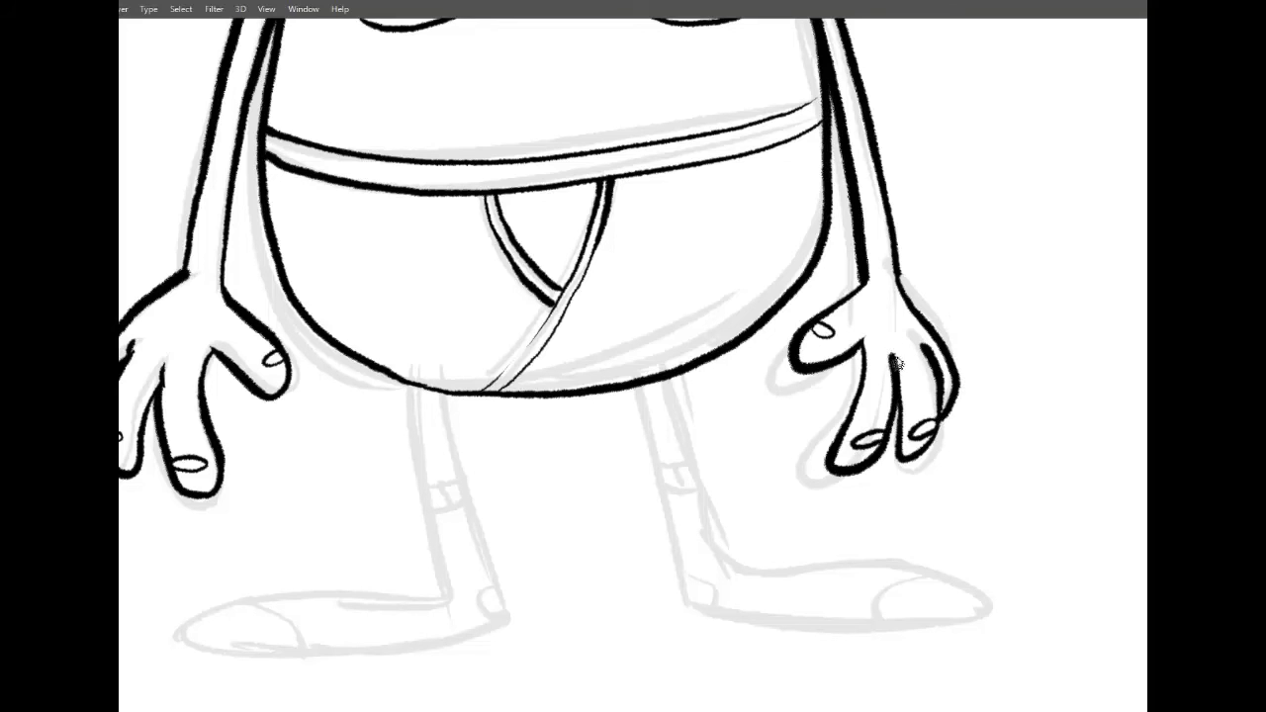
pyautogui.moveTo(933, 354)
pyautogui.mouseDown()
pyautogui.moveTo(923, 329)
pyautogui.moveTo(960, 402)
pyautogui.mouseUp()
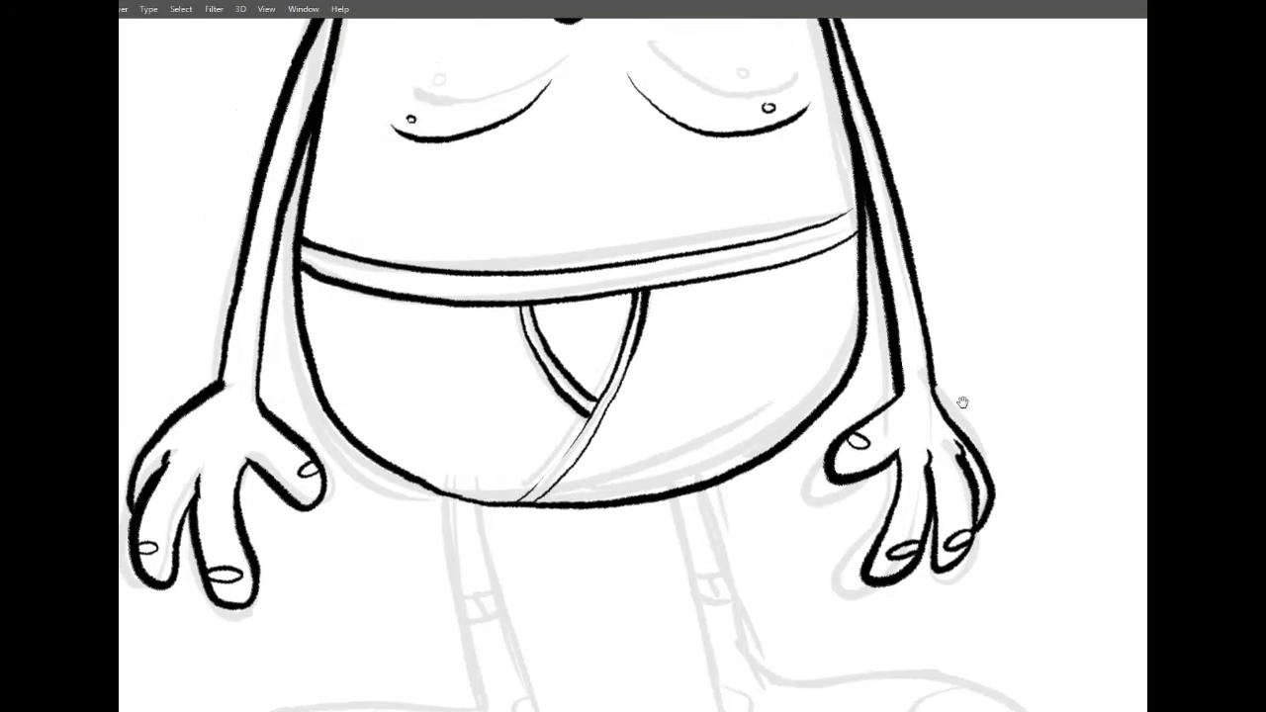
# Create a new layer named "legs".
pyautogui.moveTo(947, 246); pyautogui.dragTo(1020, 197)
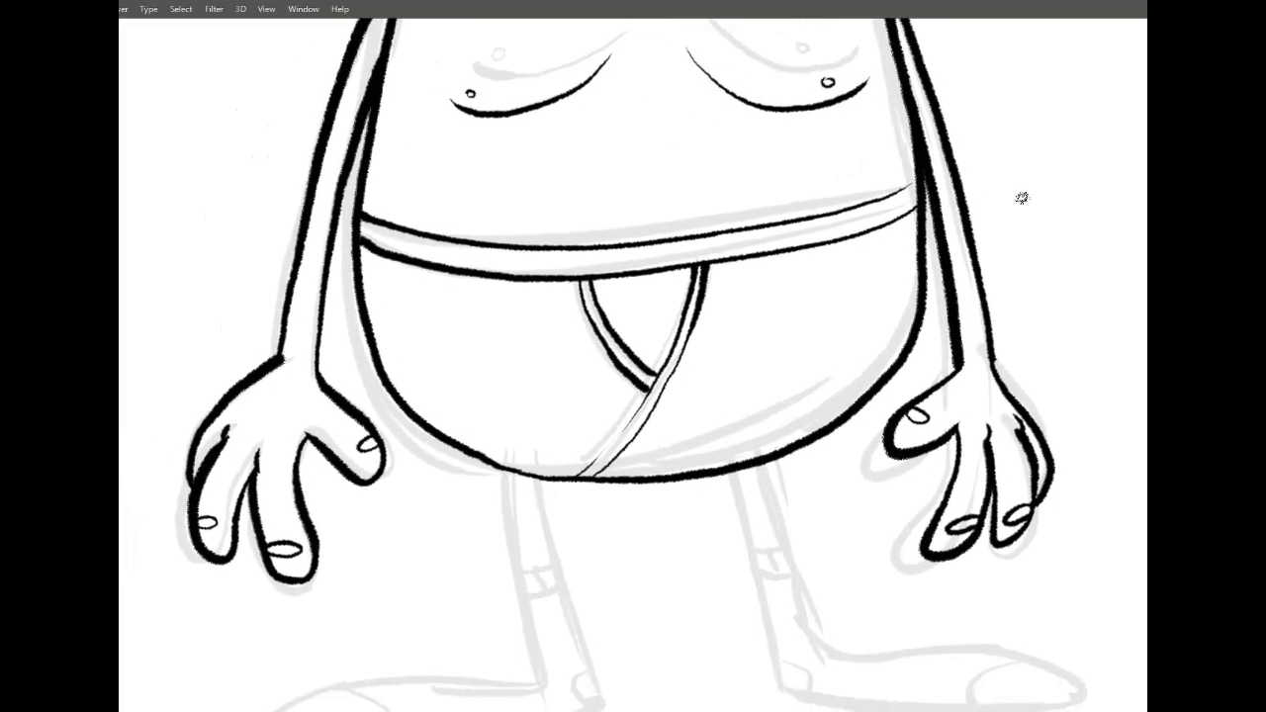
pyautogui.hotkey('ctrl', 'shift', 'n')
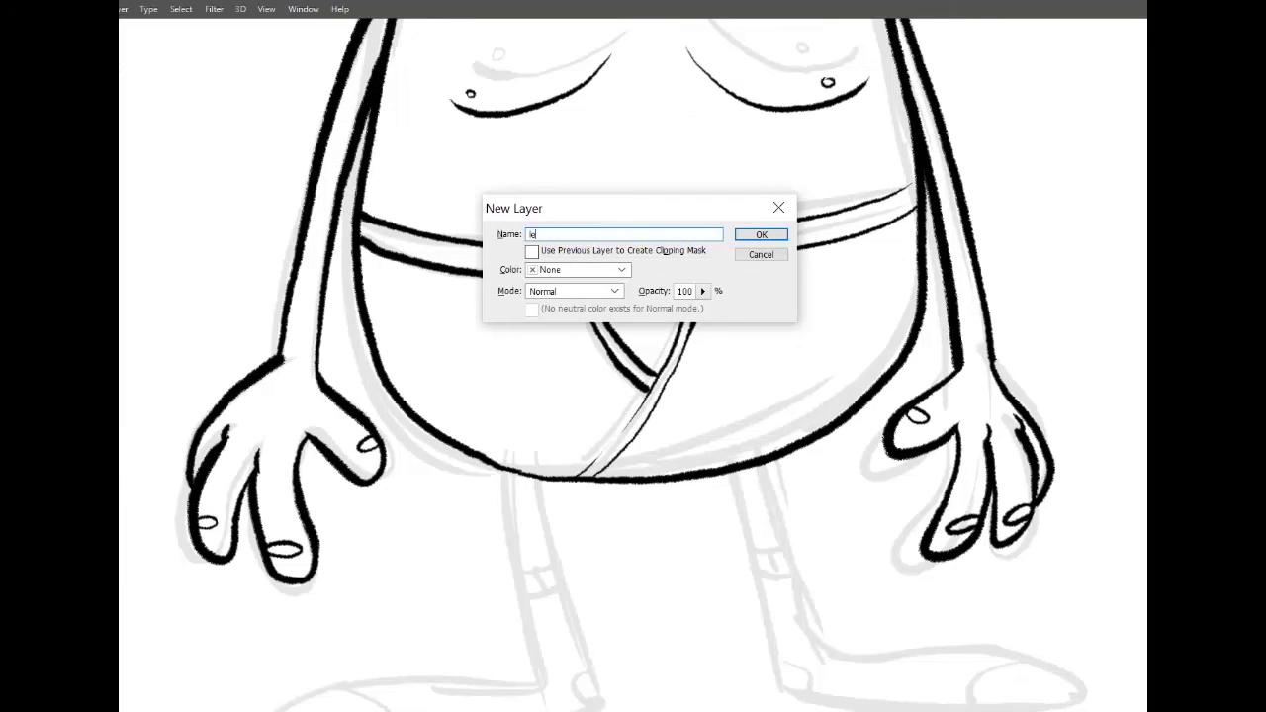
pyautogui.press('Return')
# Ink the left leg and its long pointed foot, with heel and toe patches and a garter band around the shin.
pyautogui.moveTo(697, 384); pyautogui.dragTo(742, 184)
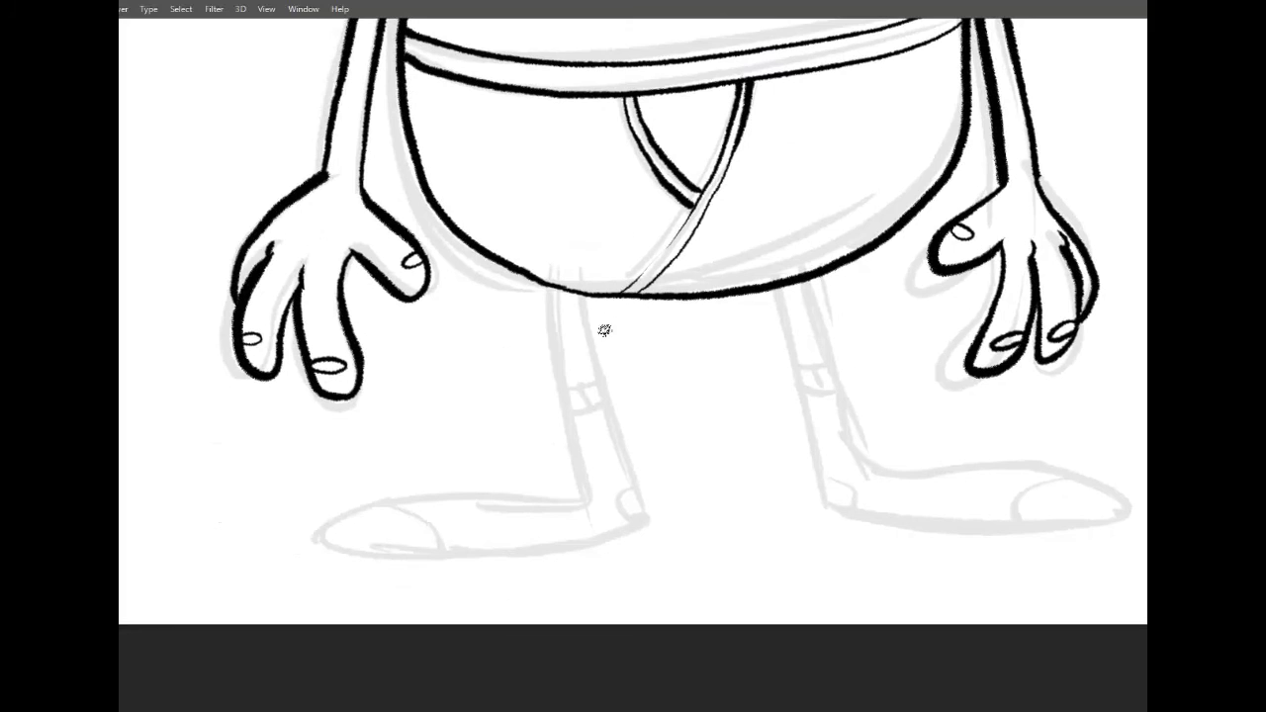
pyautogui.moveTo(583, 292)
pyautogui.mouseDown()
pyautogui.moveTo(612, 431)
pyautogui.moveTo(569, 424)
pyautogui.moveTo(545, 493)
pyautogui.moveTo(387, 549)
pyautogui.moveTo(644, 513)
pyautogui.mouseUp()
pyautogui.moveTo(467, 546); pyautogui.dragTo(406, 500)
pyautogui.moveTo(627, 486); pyautogui.dragTo(614, 522)
pyautogui.moveTo(570, 411)
pyautogui.mouseDown()
pyautogui.moveTo(594, 407)
pyautogui.moveTo(593, 425)
pyautogui.mouseUp()
pyautogui.moveTo(567, 393); pyautogui.dragTo(593, 386)
pyautogui.moveTo(582, 390); pyautogui.dragTo(585, 409)
# Ink the right leg and foot in the same style, with heel and toe patches and a garter band.
pyautogui.moveTo(870, 424); pyautogui.dragTo(729, 431)
pyautogui.moveTo(416, 296); pyautogui.dragTo(441, 304)
pyautogui.moveTo(641, 295); pyautogui.dragTo(676, 501)
pyautogui.moveTo(669, 287)
pyautogui.mouseDown()
pyautogui.moveTo(704, 476)
pyautogui.moveTo(930, 505)
pyautogui.moveTo(679, 506)
pyautogui.mouseUp()
pyautogui.moveTo(883, 488); pyautogui.dragTo(865, 529)
pyautogui.moveTo(682, 492); pyautogui.dragTo(706, 511)
pyautogui.moveTo(689, 405)
pyautogui.mouseDown()
pyautogui.moveTo(669, 404)
pyautogui.moveTo(678, 424)
pyautogui.mouseUp()
pyautogui.moveTo(683, 408); pyautogui.dragTo(687, 422)
pyautogui.moveTo(675, 384)
pyautogui.mouseDown()
pyautogui.moveTo(680, 404)
pyautogui.moveTo(686, 378)
pyautogui.mouseUp()
# Draw the curved leg openings where both legs meet the bottom of the underpants.
pyautogui.moveTo(779, 208); pyautogui.dragTo(789, 364)
pyautogui.moveTo(645, 442)
pyautogui.mouseDown()
pyautogui.moveTo(681, 435)
pyautogui.moveTo(676, 445)
pyautogui.mouseUp()
pyautogui.moveTo(422, 446); pyautogui.dragTo(450, 455)
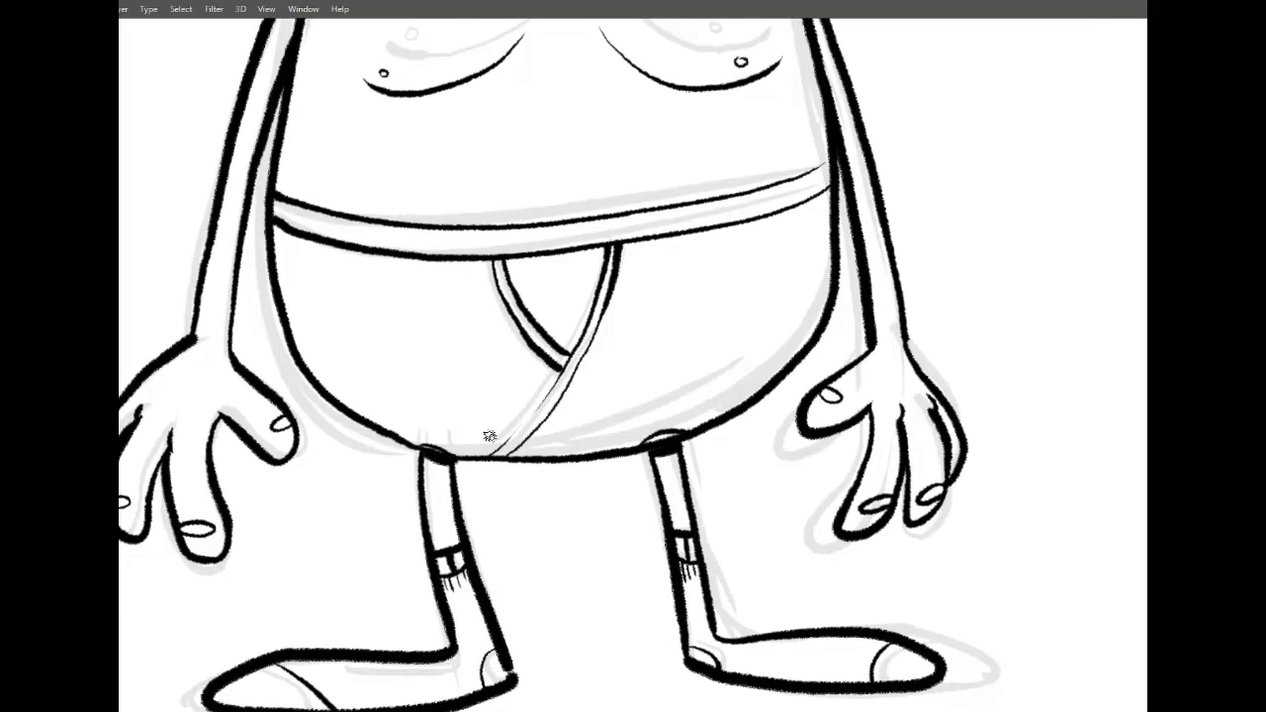
pyautogui.moveTo(616, 570); pyautogui.dragTo(517, 571)
pyautogui.moveTo(828, 468); pyautogui.dragTo(829, 498)
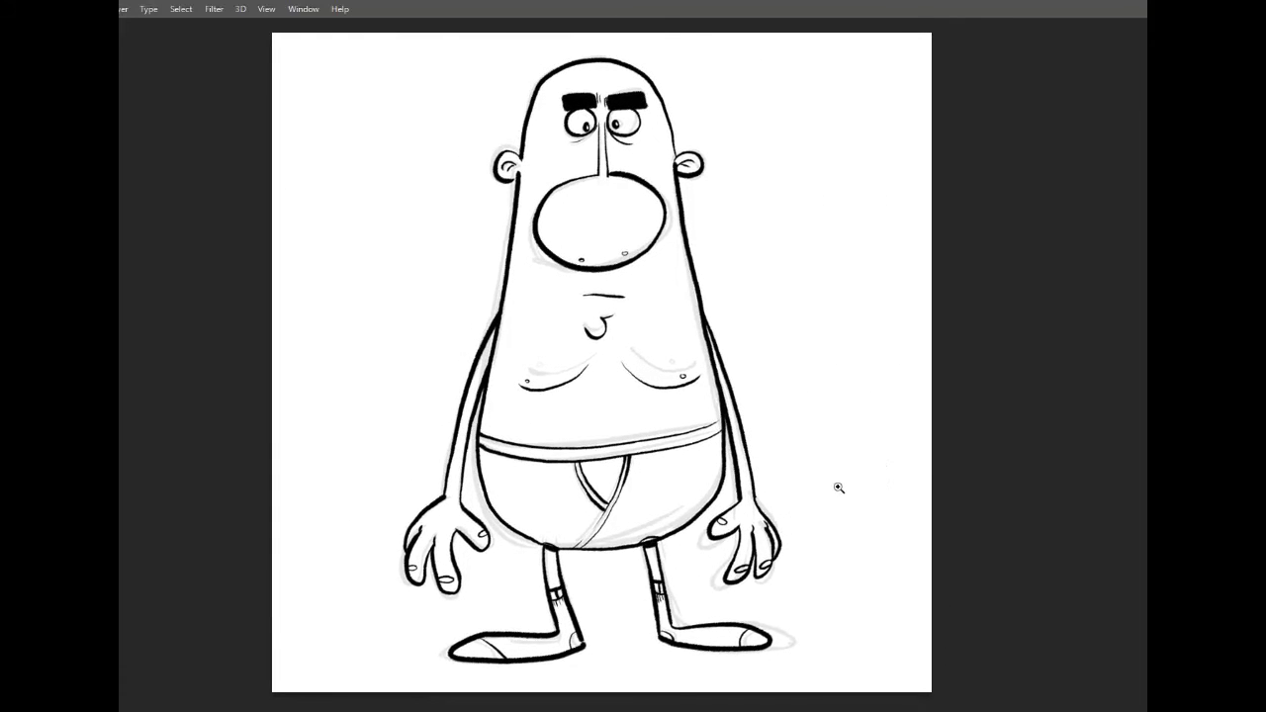
# Hide the faded sketch on Layer 5 so only the inked line work shows.
pyautogui.press('F7')
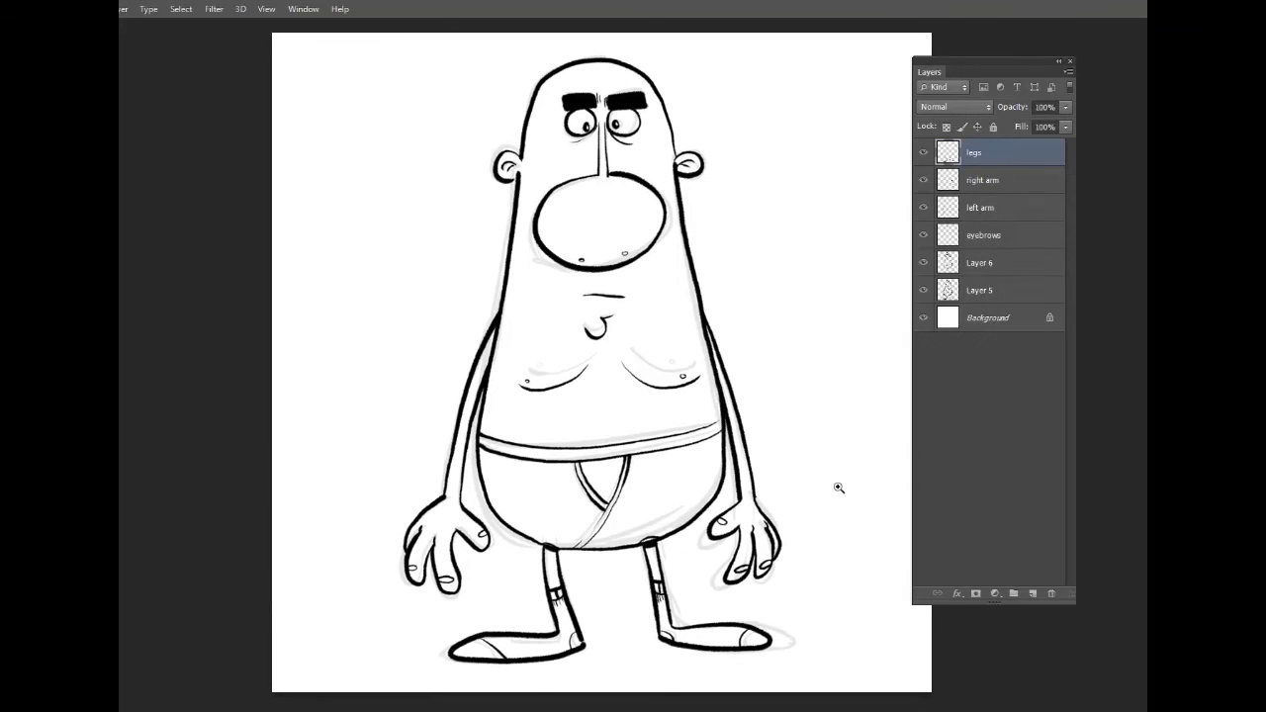
pyautogui.moveTo(997, 62); pyautogui.dragTo(983, 60)
pyautogui.click(909, 288)
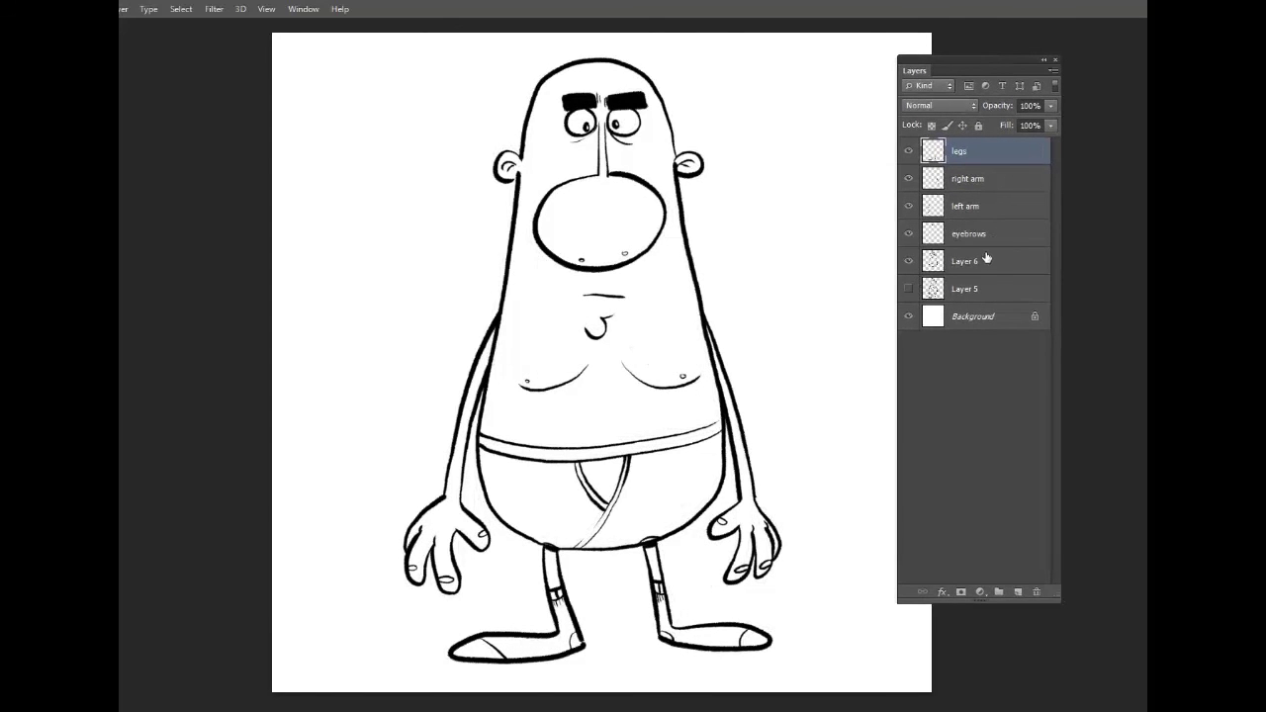
# Identify the contents of Layer 6 by toggling its visibility, and rename the layer as "base".
pyautogui.click(909, 261)
pyautogui.click(908, 262)
pyautogui.click(964, 265)
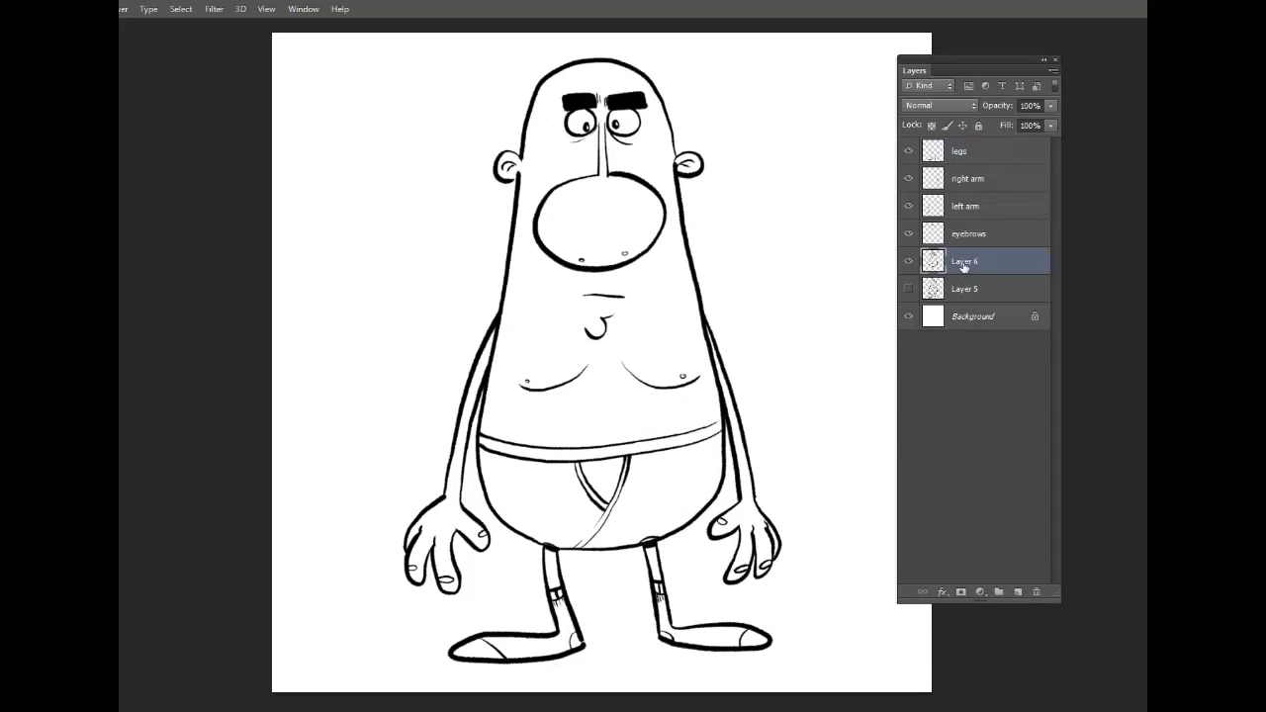
pyautogui.doubleClick(964, 263)
pyautogui.press('Return')
# Toggle the eyebrows, left arm, right arm and legs layers off and on to check what each one contains.
pyautogui.click(907, 234)
pyautogui.click(908, 235)
pyautogui.press('f')
pyautogui.click(908, 198)
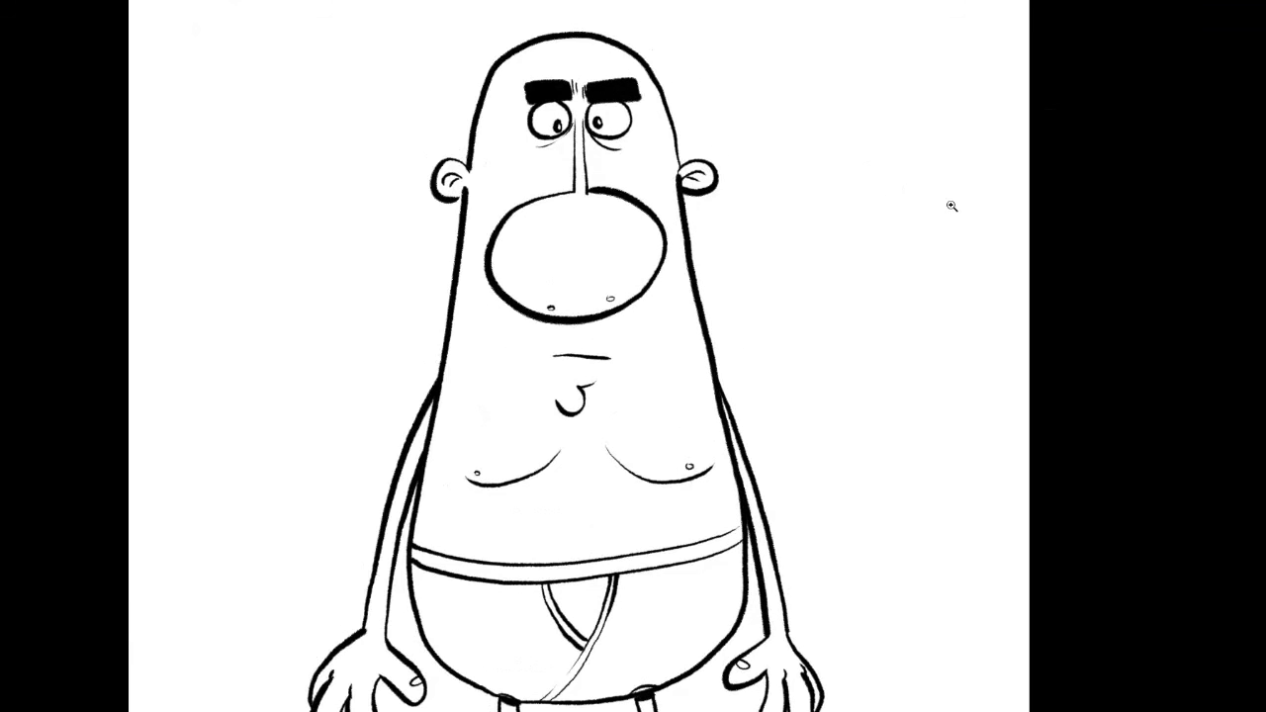
pyautogui.press('F7')
pyautogui.click(909, 205)
pyautogui.click(910, 206)
pyautogui.click(909, 177)
pyautogui.click(908, 174)
pyautogui.click(910, 151)
pyautogui.click(910, 150)
# Select all the line art layers from base up to legs.
pyautogui.moveTo(781, 411)
pyautogui.mouseDown()
pyautogui.moveTo(791, 325)
pyautogui.moveTo(751, 362)
pyautogui.mouseUp()
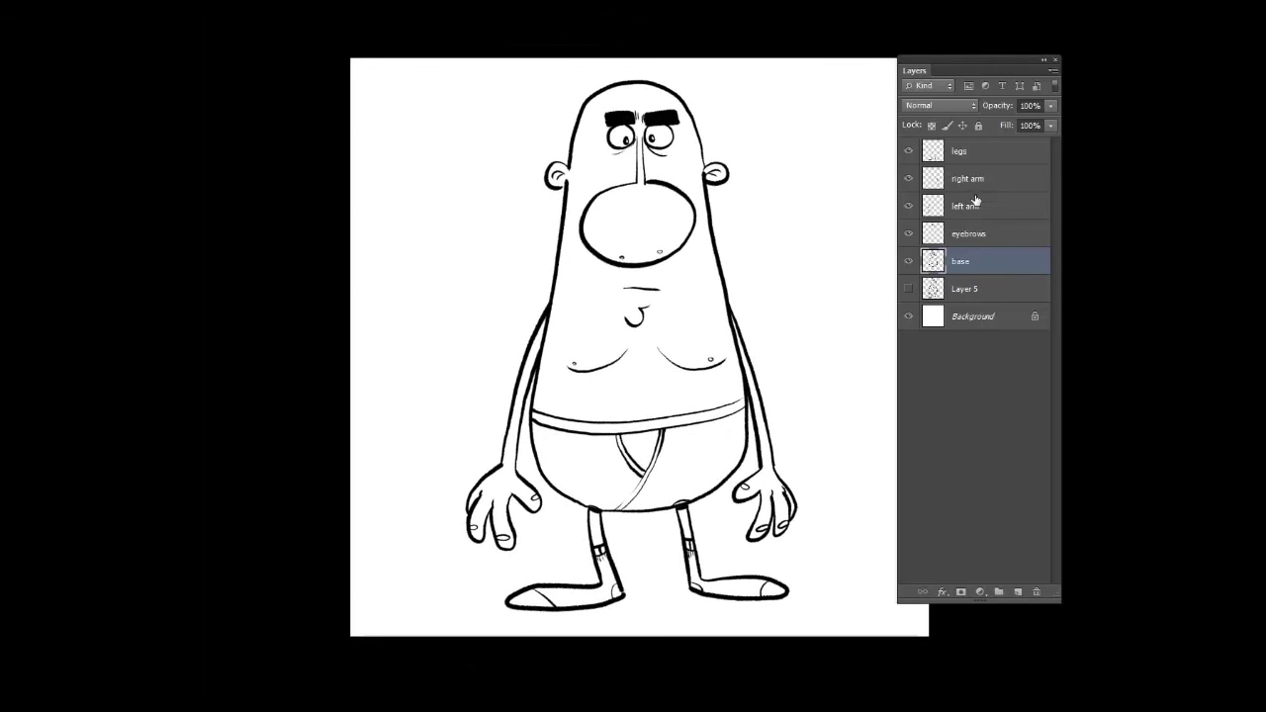
pyautogui.keyDown('shift'); pyautogui.click(985, 153); pyautogui.keyUp('shift')
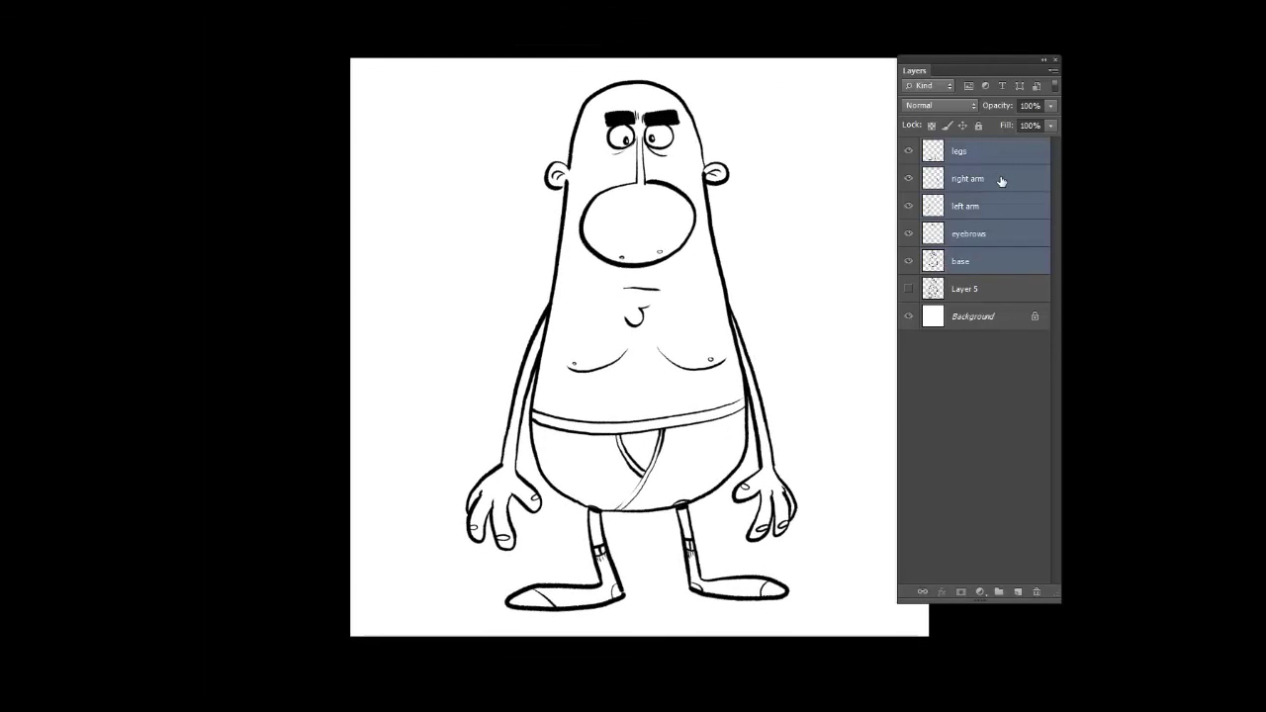